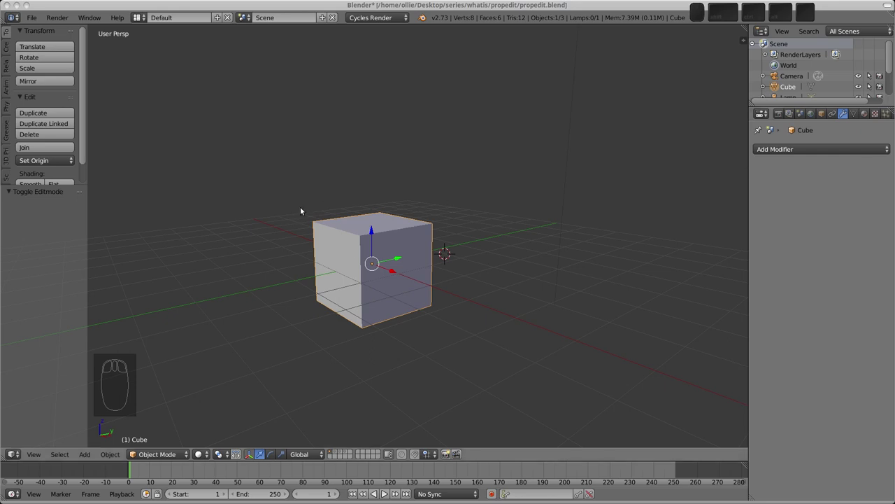
# Enter Edit Mode and apply Subdivide to the cube three times from the W specials menu
pyautogui.moveTo(389, 253); pyautogui.dragTo(395, 256, button='middle')
pyautogui.press('Tab')
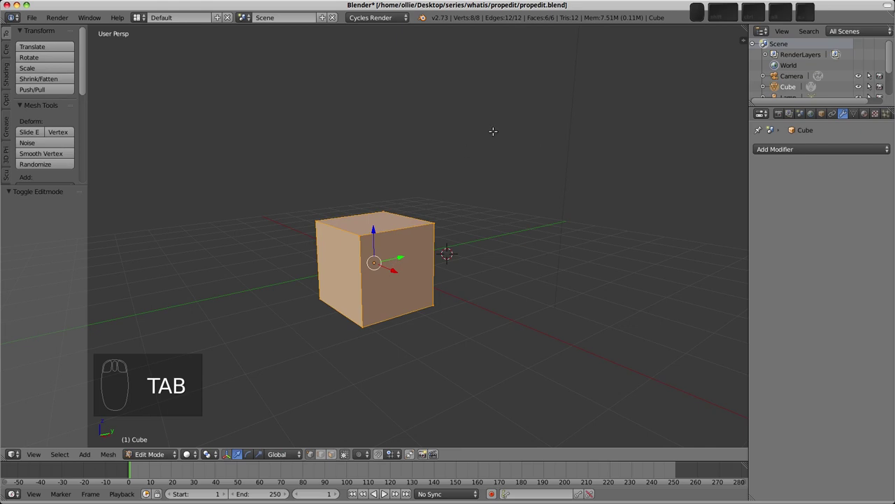
pyautogui.press('w')
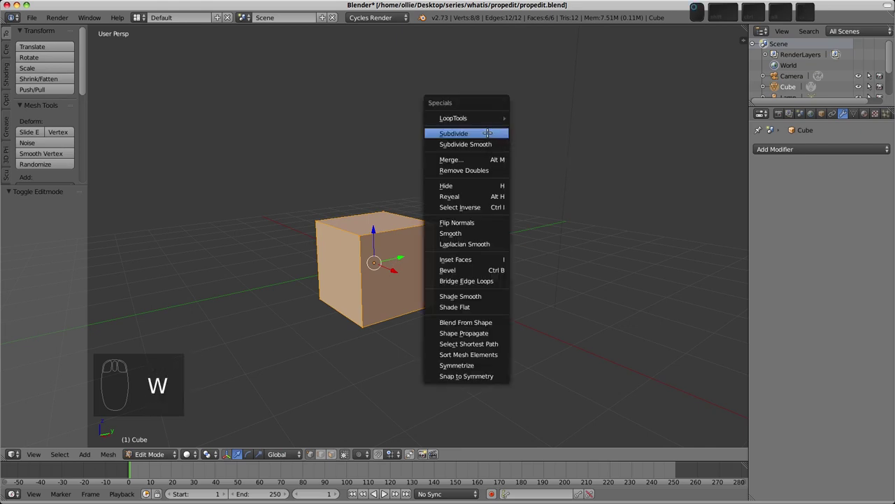
pyautogui.click(488, 133)
pyautogui.press('w')
pyautogui.click(487, 133)
pyautogui.press('w')
pyautogui.click(488, 133)
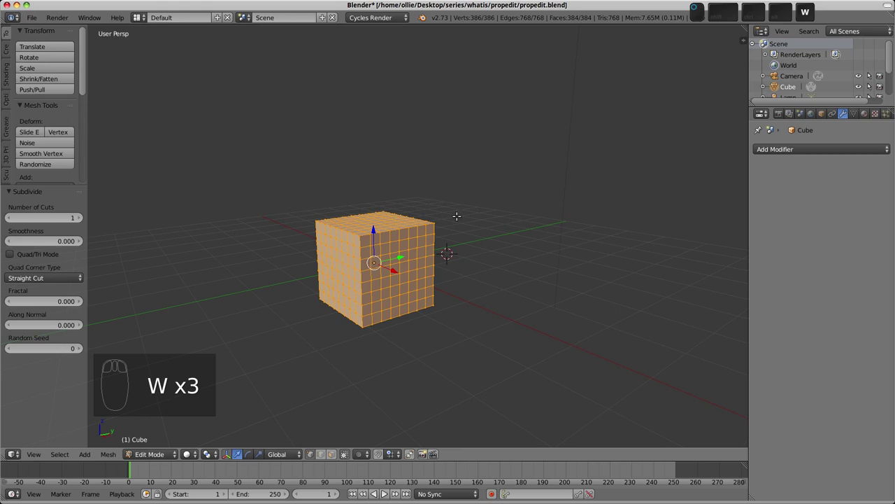
# Select the cube's top corner vertex and try a move, cancelling it
pyautogui.keyDown('shift'); pyautogui.moveTo(394, 277); pyautogui.dragTo(374, 276, button='middle'); pyautogui.keyUp('shift')
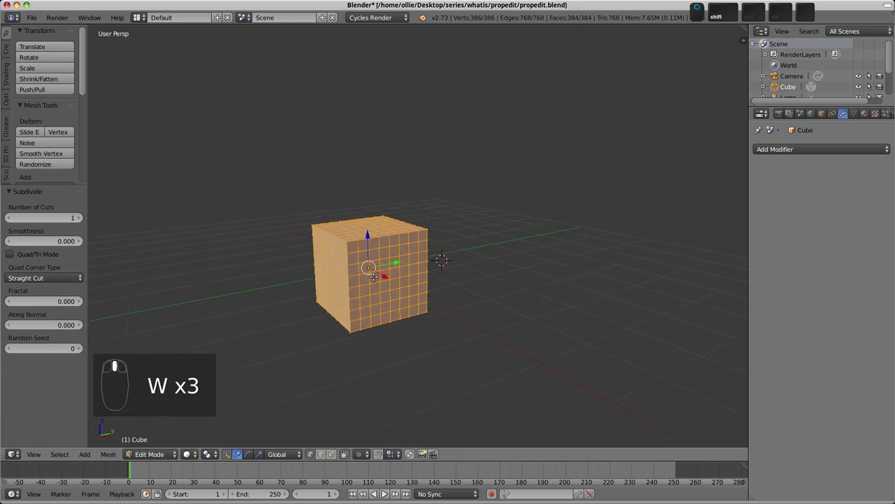
pyautogui.rightClick(426, 229)
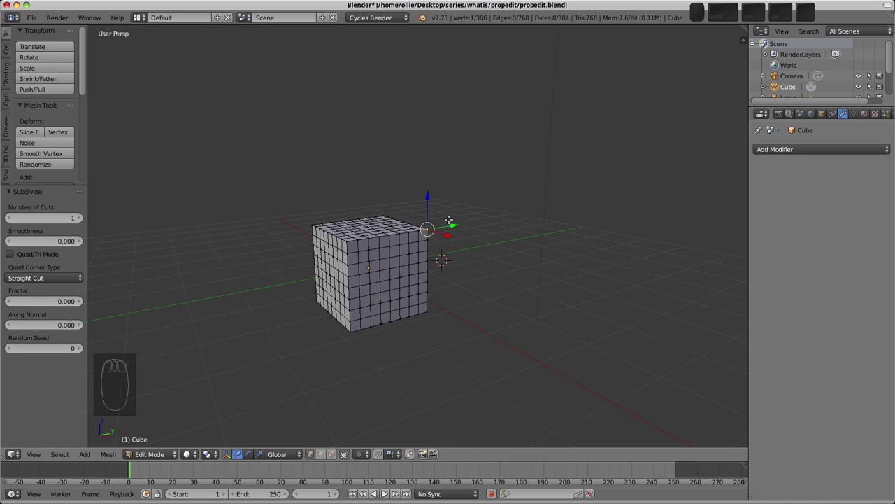
pyautogui.press('g')
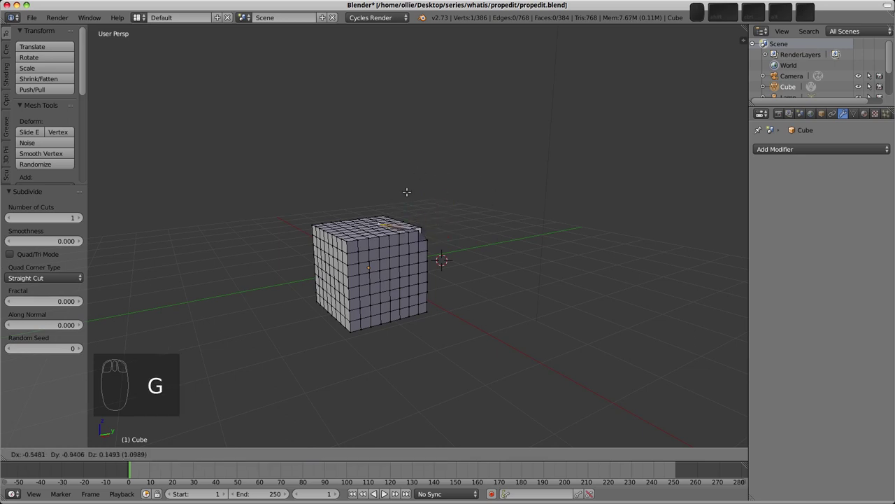
pyautogui.rightClick(473, 187)
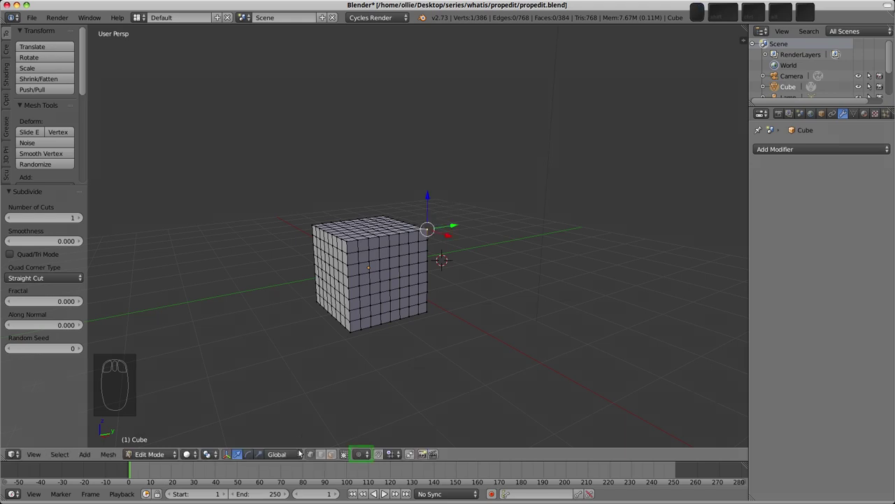
# Turn on proportional editing and set its falloff to Smooth
pyautogui.click(368, 456)
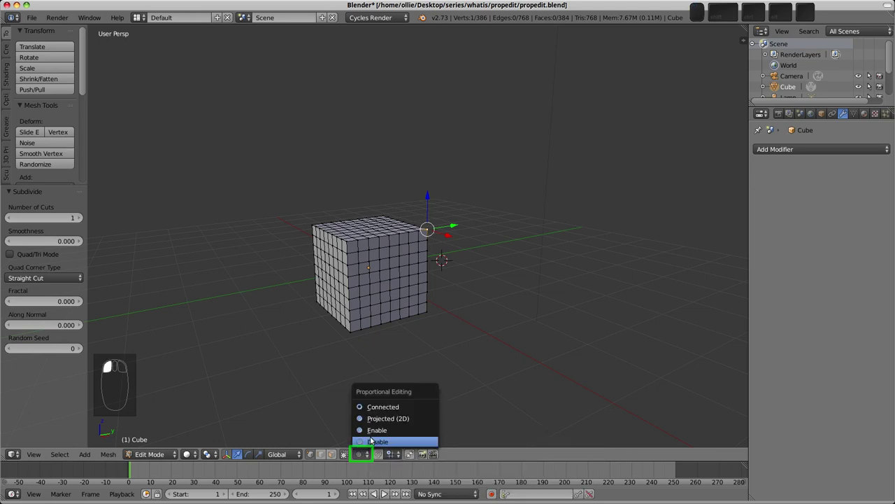
pyautogui.click(377, 430)
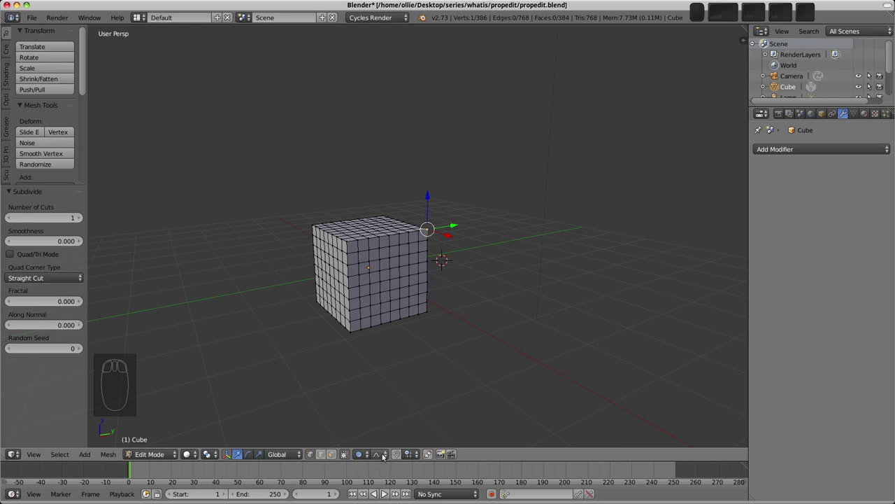
pyautogui.click(382, 456)
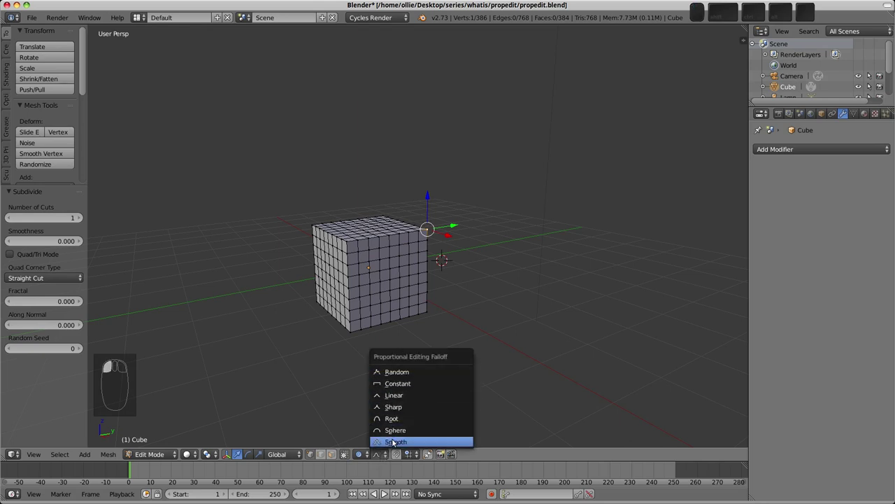
pyautogui.click(393, 442)
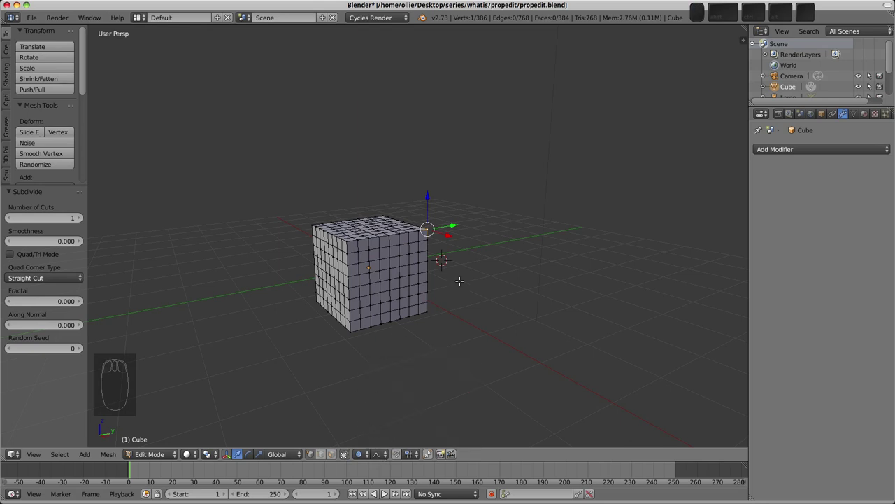
pyautogui.keyDown('shift'); pyautogui.moveTo(458, 281); pyautogui.dragTo(462, 284, button='middle'); pyautogui.keyUp('shift')
# Pull the top corner upward, tuning the proportional radius to about 1.46
pyautogui.press('g')
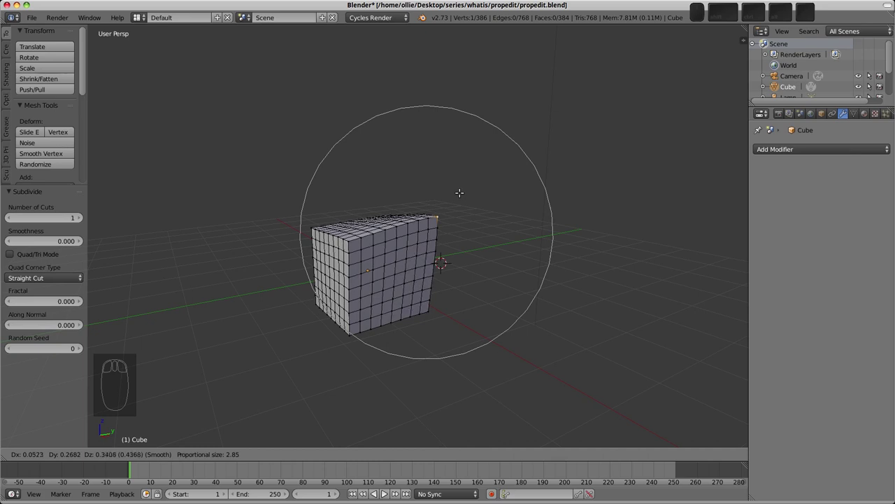
pyautogui.scroll(-5, 460, 192)
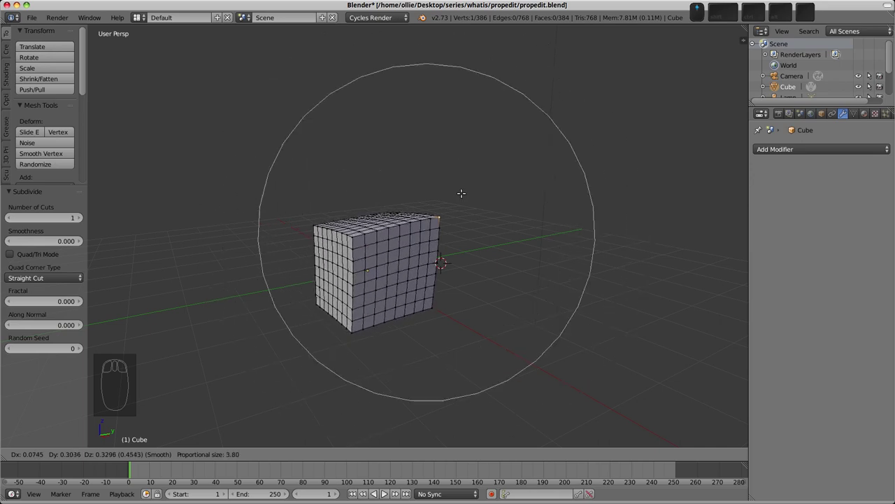
pyautogui.scroll(16, 462, 193)
pyautogui.scroll(-10, 463, 193)
pyautogui.scroll(7, 464, 194)
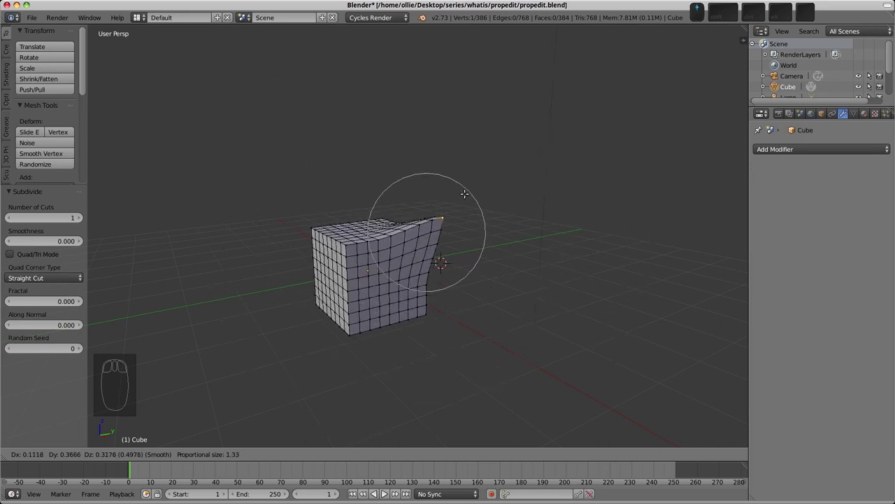
pyautogui.scroll(-3, 461, 194)
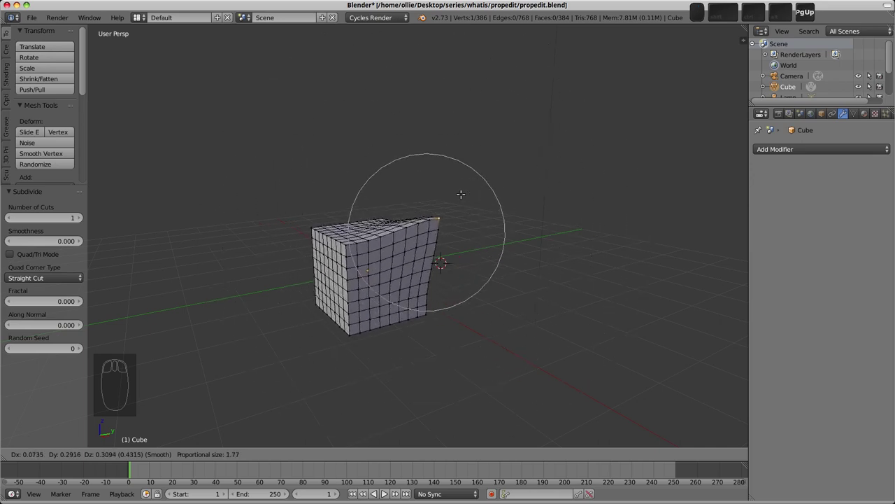
pyautogui.press('pagedown')
pyautogui.press('pagedown')
pyautogui.press('pageup')
pyautogui.press('pageup')
pyautogui.press('pageup')
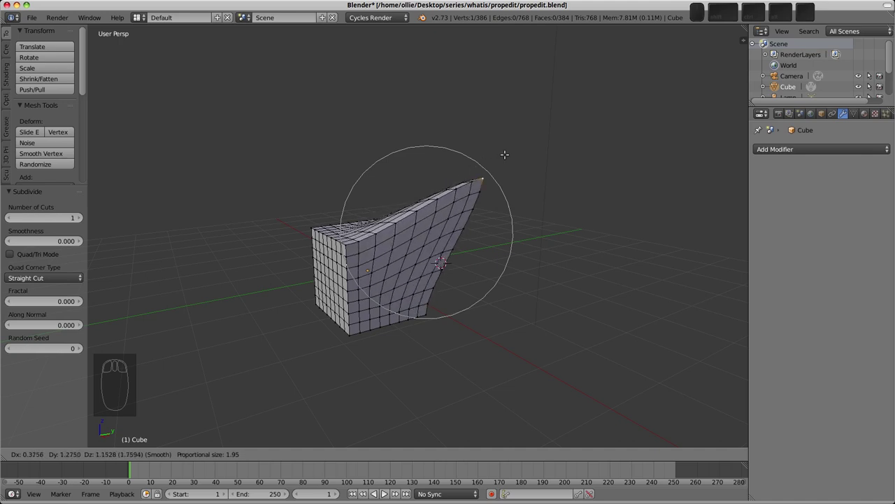
pyautogui.scroll(-7, 504, 155)
pyautogui.scroll(10, 502, 152)
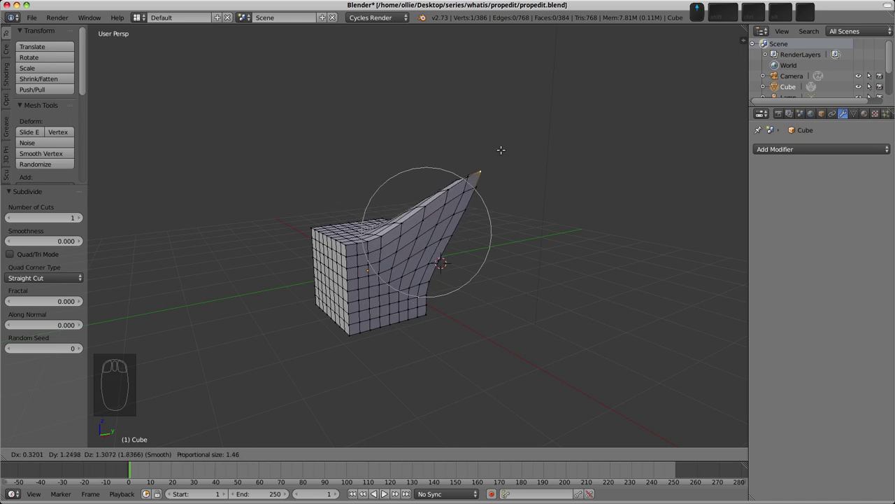
# Confirm the raised corner, then widen the Proportional Size to 2.754 in the operator panel
pyautogui.click(500, 149)
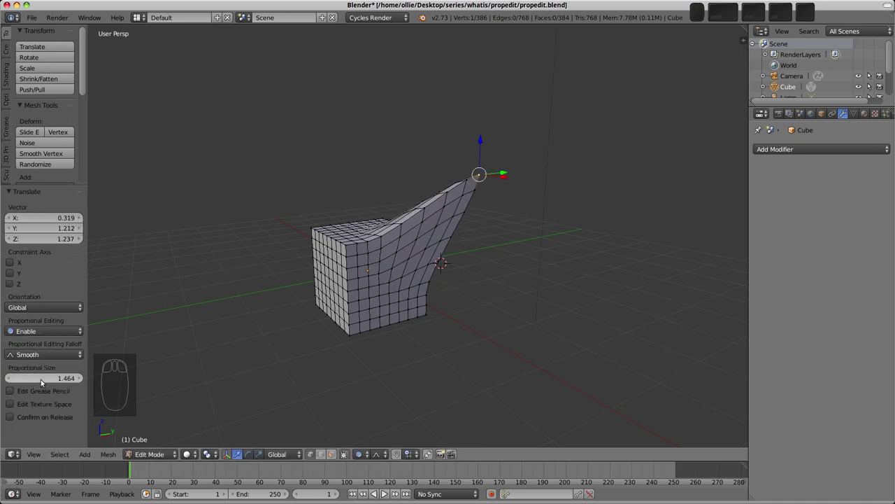
pyautogui.moveTo(46, 378); pyautogui.dragTo(107, 378)
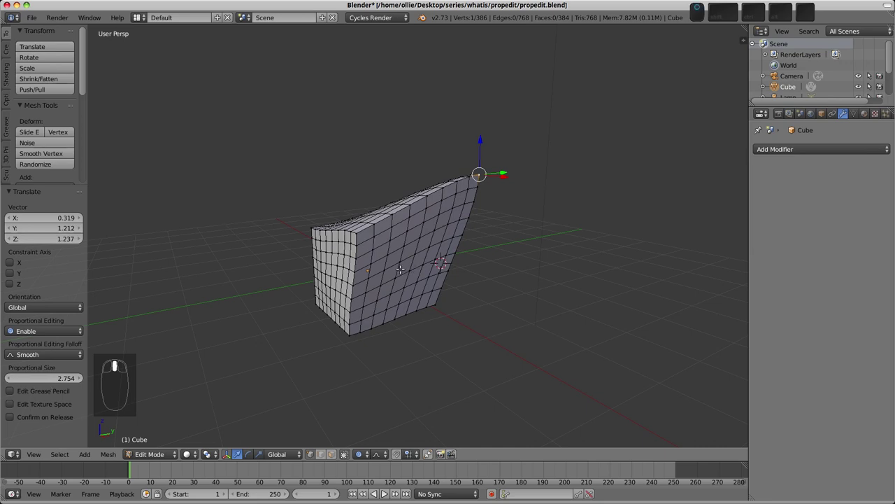
pyautogui.moveTo(414, 267); pyautogui.dragTo(409, 267, button='middle')
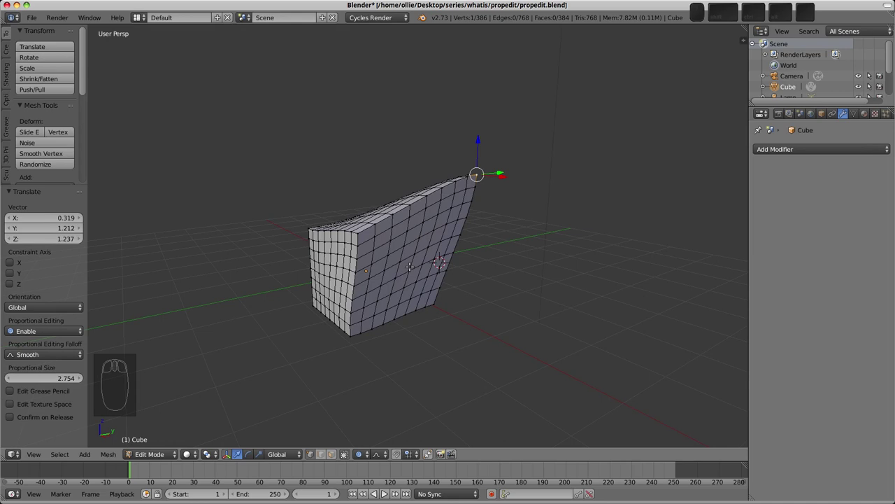
# Undo the wedge deformation and switch the proportional falloff to Sphere
pyautogui.hotkey('ctrl', 'z')
pyautogui.keyDown('shift'); pyautogui.moveTo(376, 267); pyautogui.dragTo(382, 282, button='middle'); pyautogui.keyUp('shift')
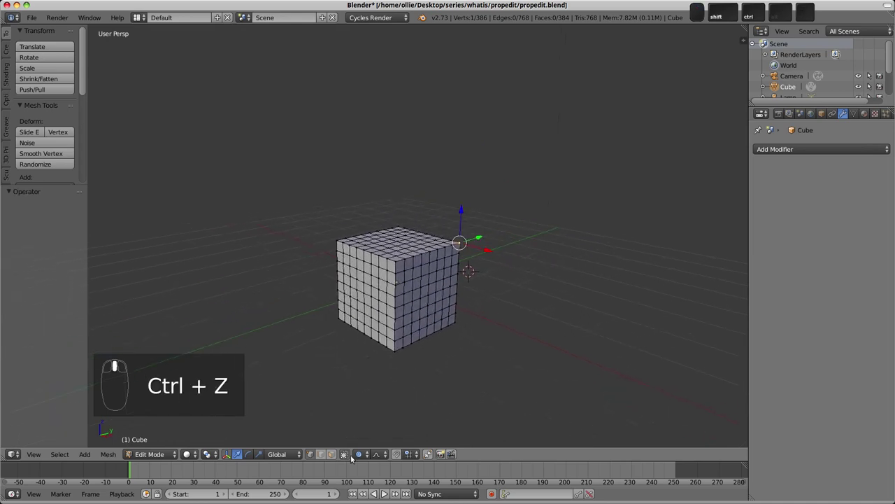
pyautogui.click(379, 455)
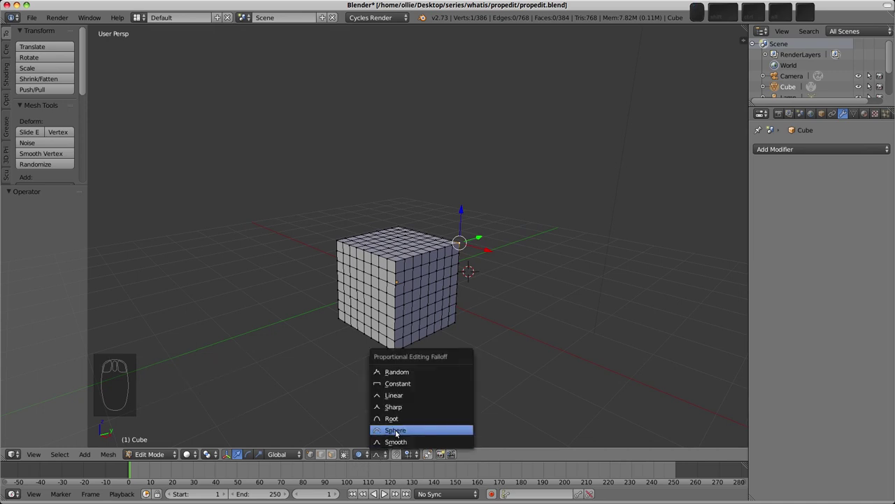
pyautogui.click(396, 431)
pyautogui.moveTo(382, 244); pyautogui.dragTo(407, 227, button='middle')
# Raise the cube's top-centre vertex 1.462 along Z into a dome, then return to Object Mode
pyautogui.rightClick(401, 234)
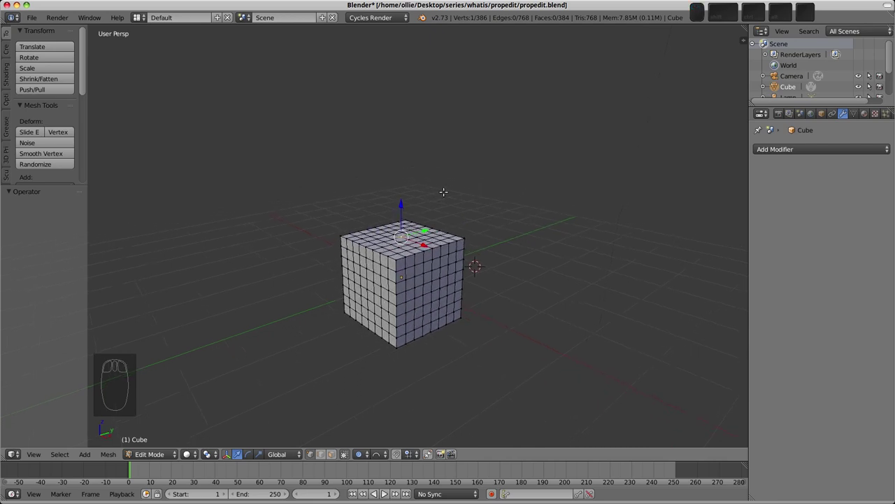
pyautogui.press('g')
pyautogui.press('z')
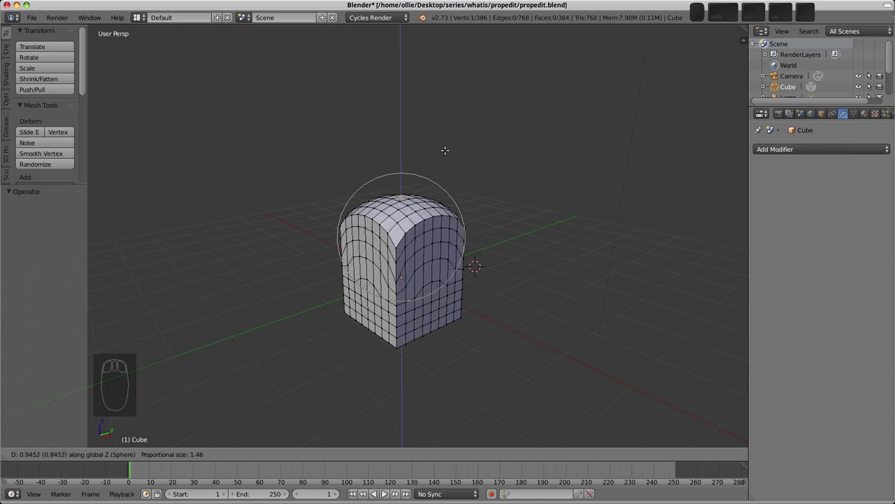
pyautogui.scroll(-1, 445, 135)
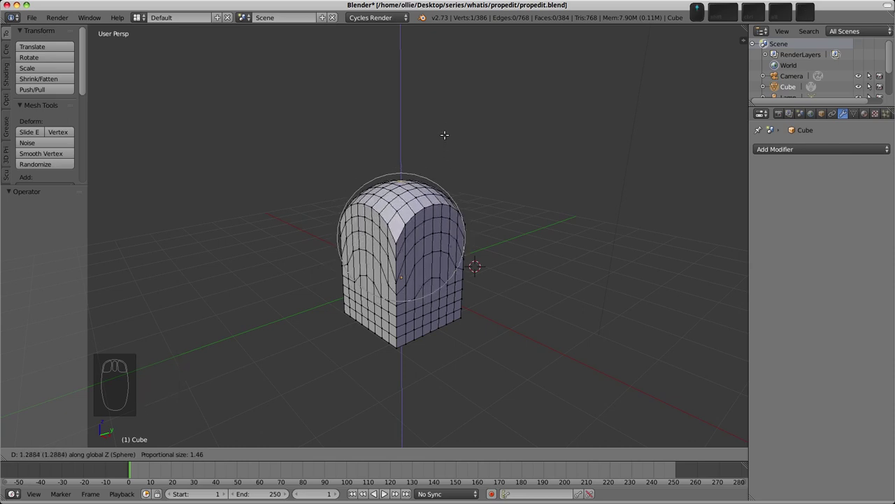
pyautogui.scroll(1, 443, 130)
pyautogui.click(443, 128)
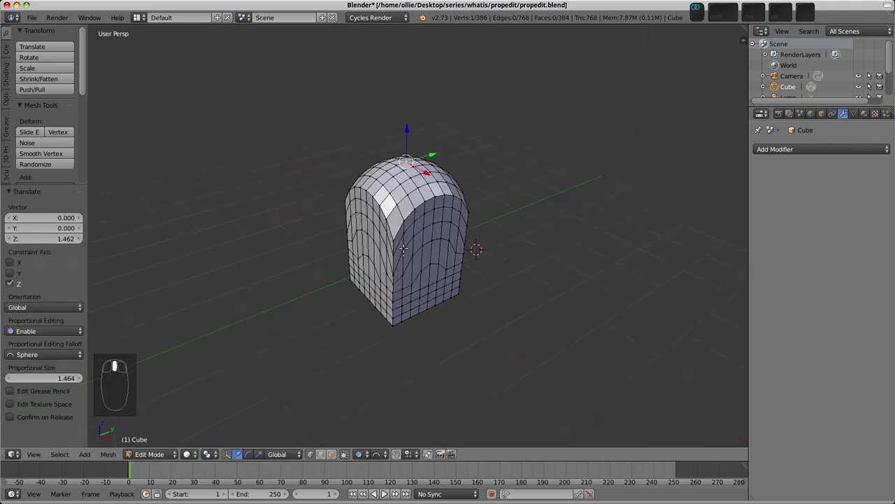
pyautogui.press('Tab')
pyautogui.moveTo(421, 185); pyautogui.dragTo(430, 182, button='middle')
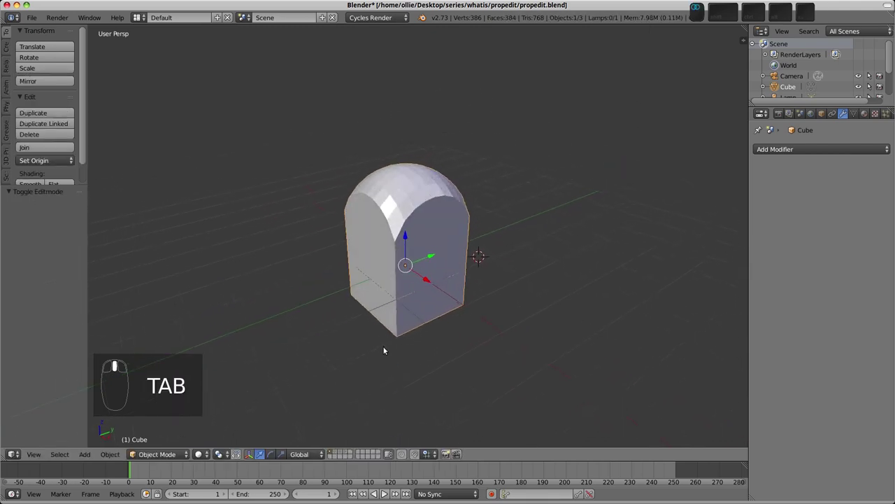
# Show the plane's layer, enter Edit Mode on the plane and select its centre vertex
pyautogui.click(335, 455)
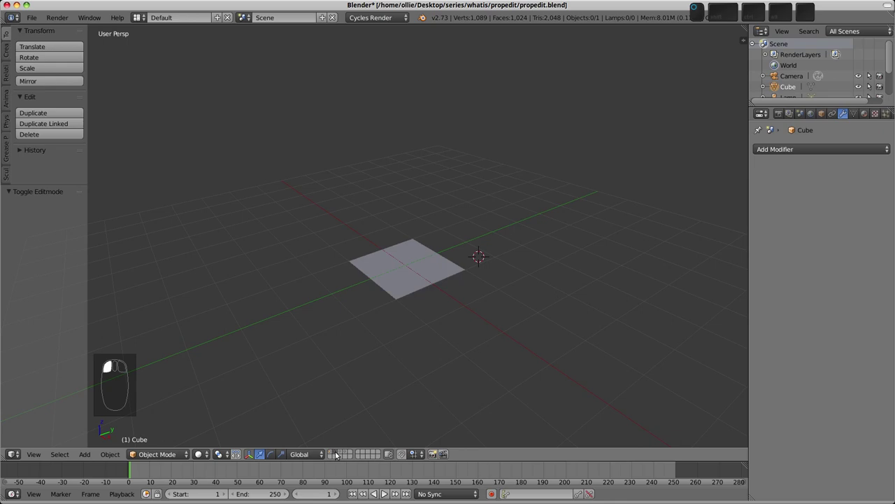
pyautogui.rightClick(411, 266)
pyautogui.scroll(3, 410, 266)
pyautogui.press('Tab')
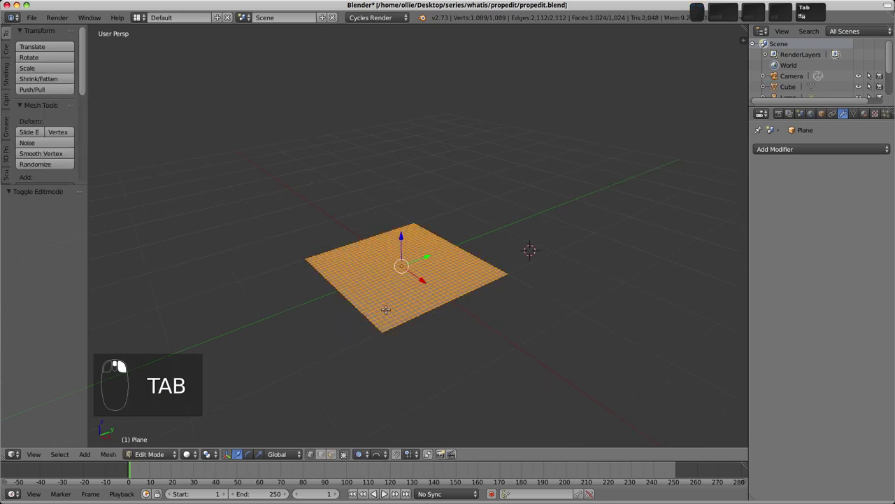
pyautogui.scroll(3, 396, 284)
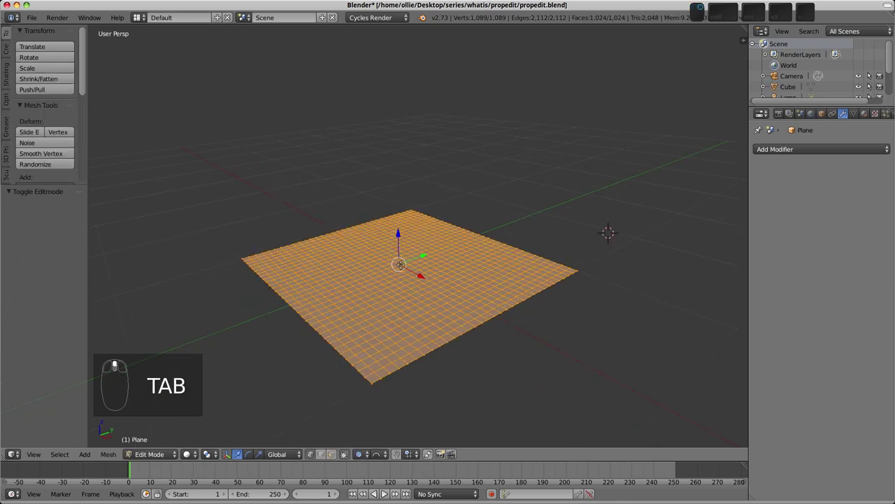
pyautogui.rightClick(402, 313)
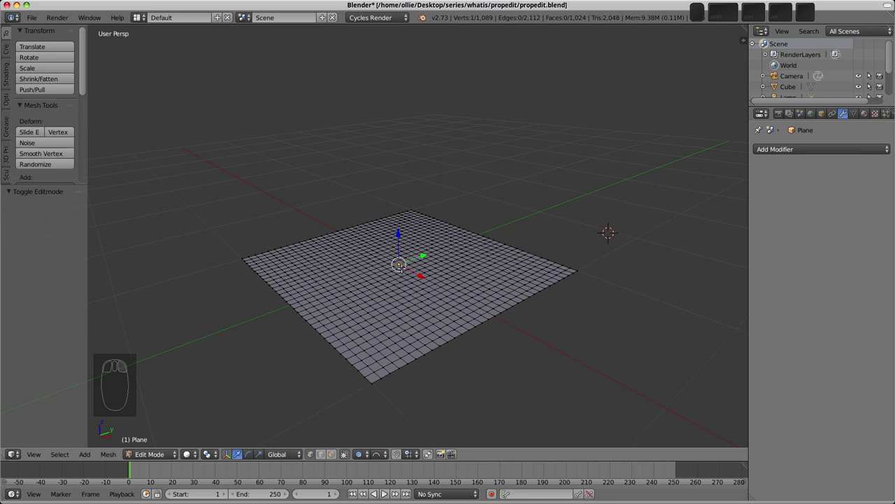
# With Random falloff, lift the centre vertex 0.521 along Z at size 1.210, then exit Edit Mode
pyautogui.click(378, 455)
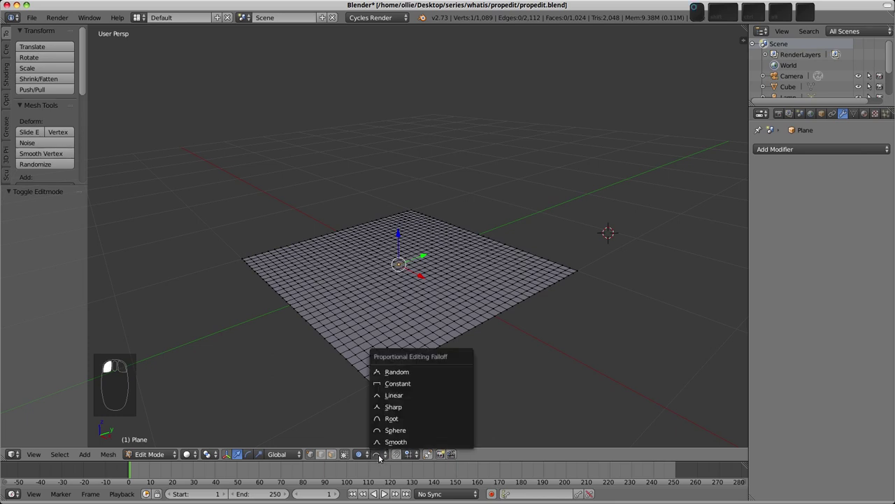
pyautogui.click(407, 368)
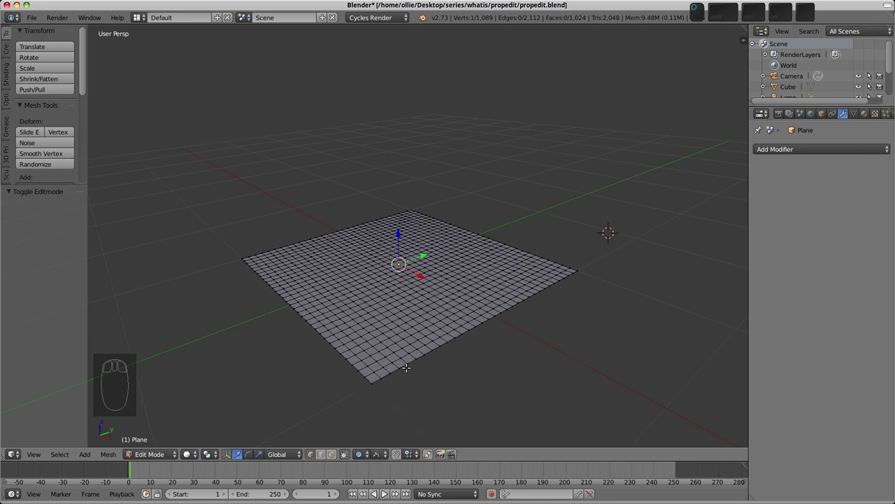
pyautogui.press('g')
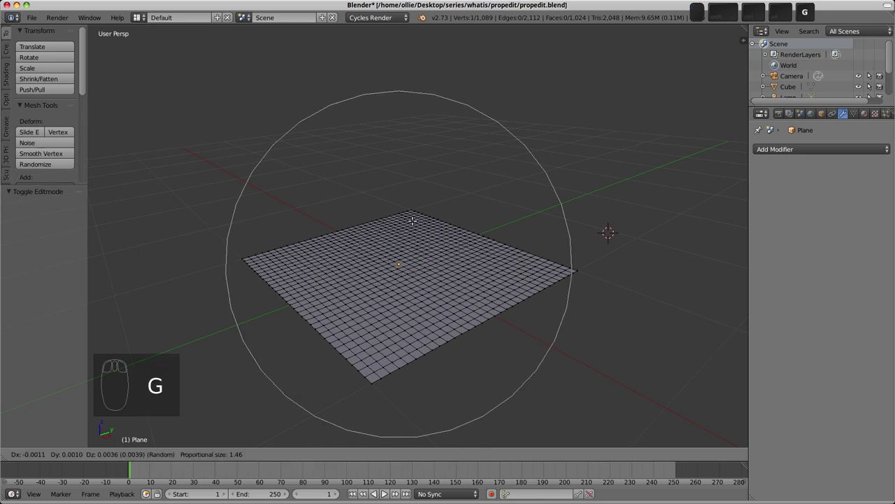
pyautogui.press('z')
pyautogui.scroll(-1, 413, 209)
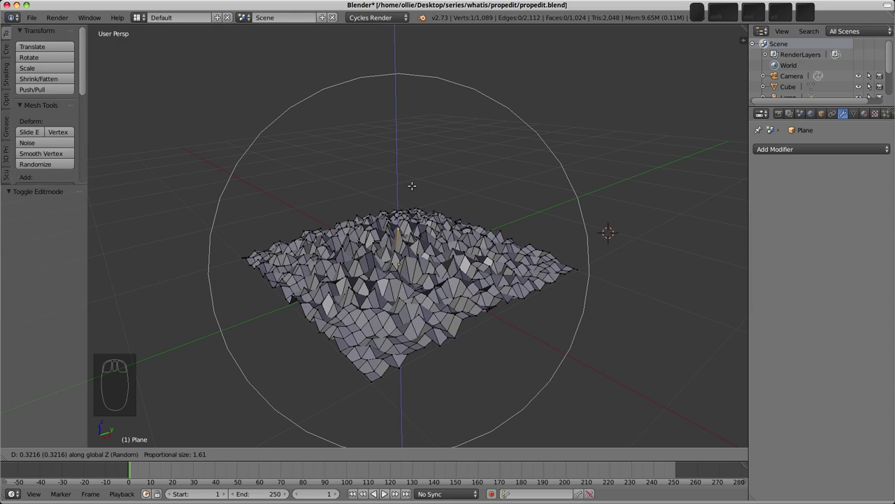
pyautogui.scroll(3, 413, 182)
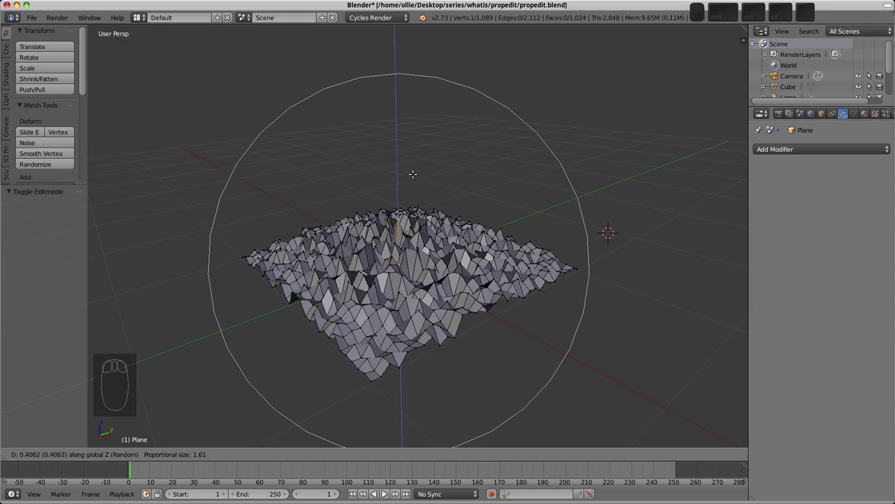
pyautogui.click(414, 163)
pyautogui.moveTo(400, 231); pyautogui.dragTo(391, 294, button='middle')
pyautogui.press('Tab')
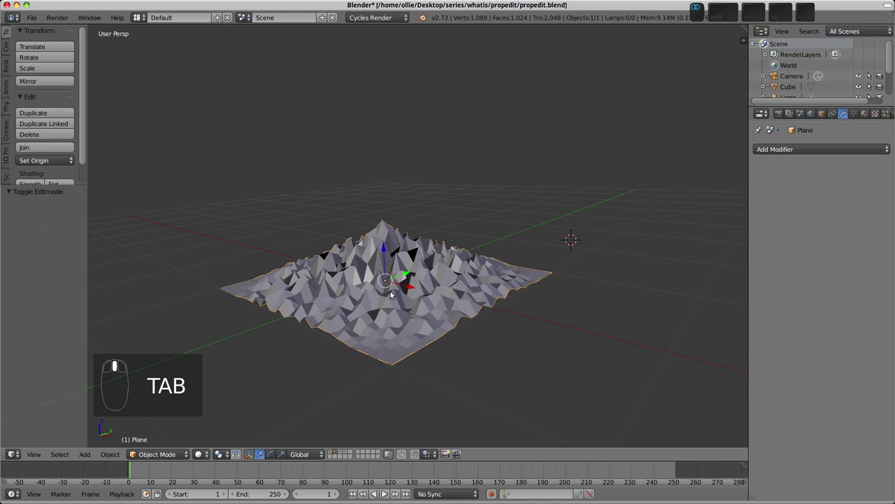
# Bring back the spiral's layer, select the spiral and enter Edit Mode
pyautogui.moveTo(316, 283); pyautogui.dragTo(332, 462, button='middle')
pyautogui.hotkey('ctrl', 'z')
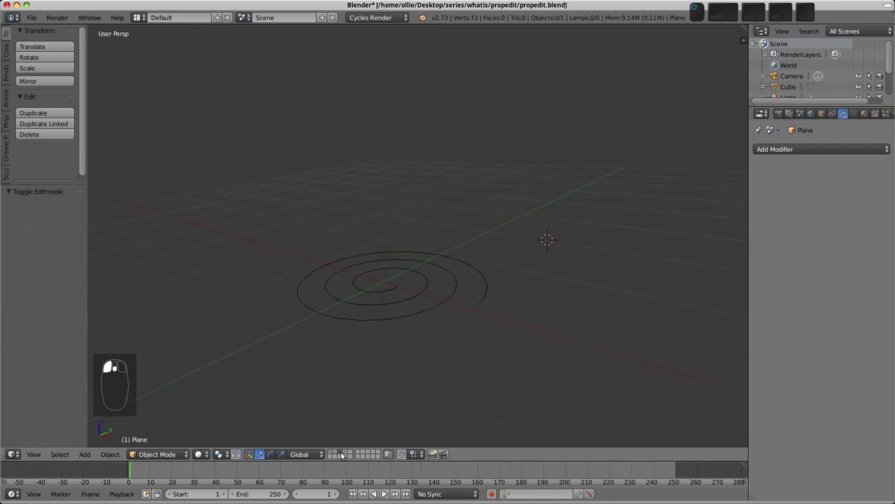
pyautogui.moveTo(394, 363); pyautogui.dragTo(420, 247, button='middle')
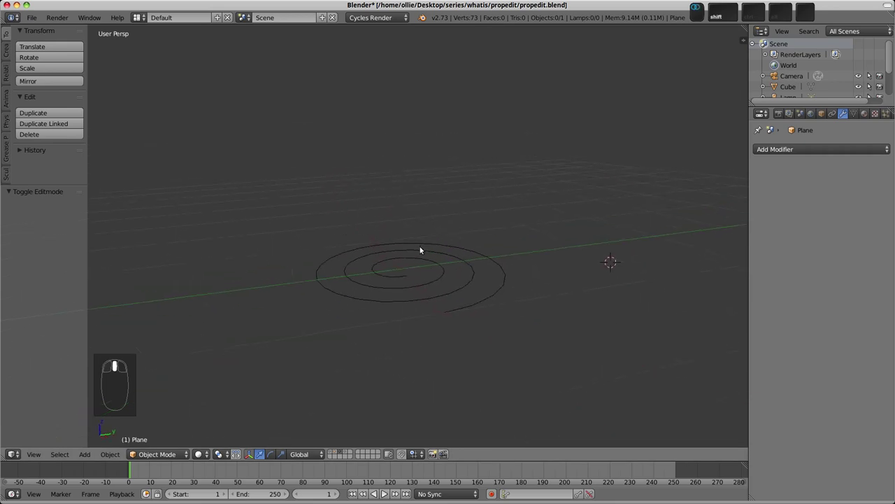
pyautogui.keyDown('shift'); pyautogui.rightClick(438, 293); pyautogui.keyUp('shift')
pyautogui.press('Tab')
pyautogui.moveTo(435, 317); pyautogui.dragTo(394, 381, button='middle')
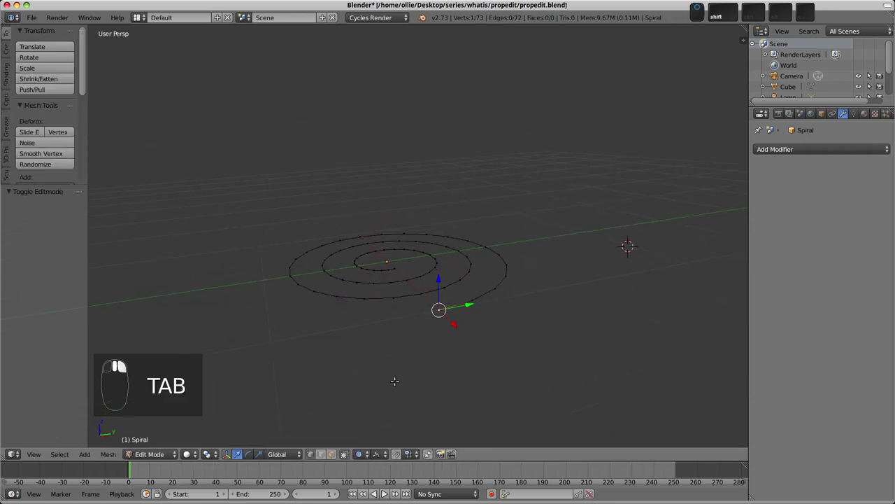
# Turn on proportional editing and trial a Z lift of a spiral vertex, cancelling it
pyautogui.click(361, 454)
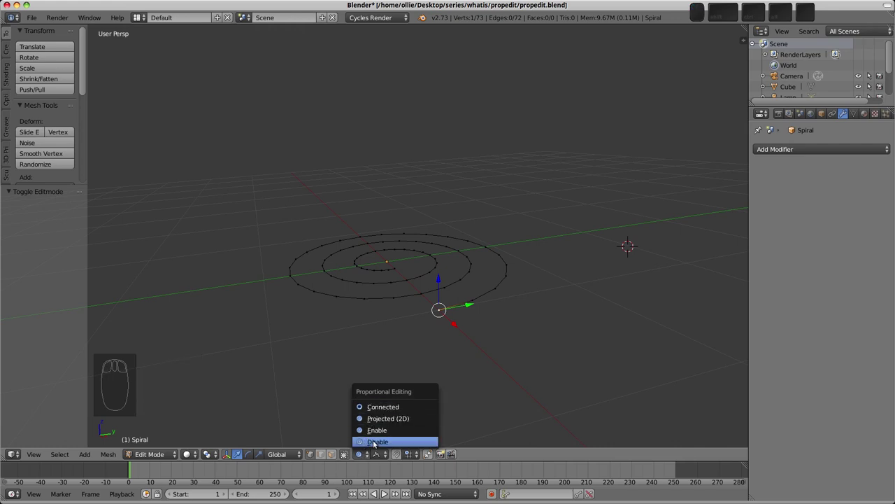
pyautogui.click(375, 430)
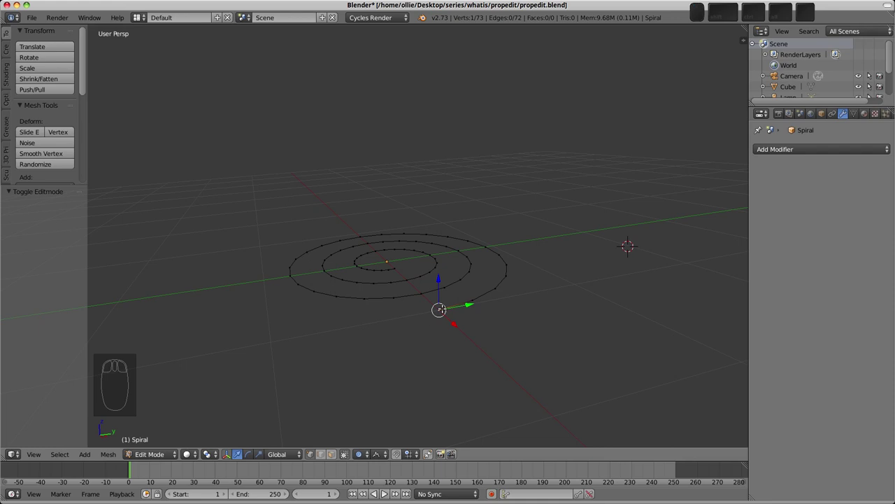
pyautogui.press('g')
pyautogui.press('z')
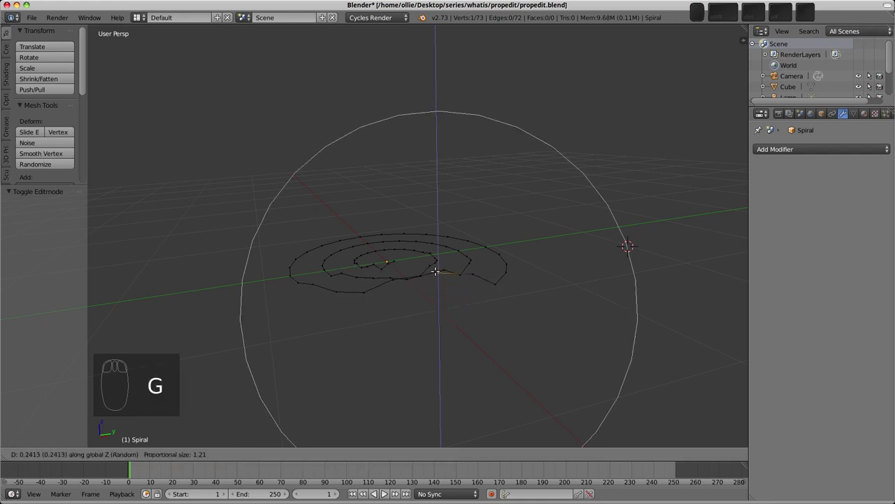
pyautogui.rightClick(434, 264)
# Set the falloff to Smooth and trial-lift the spiral's end vertex along Z, cancelling it
pyautogui.click(381, 453)
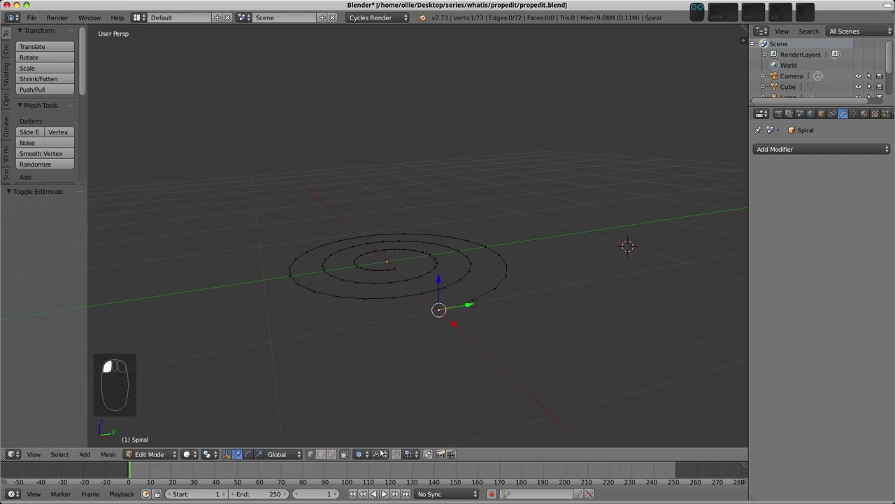
pyautogui.click(391, 439)
pyautogui.press('g')
pyautogui.press('z')
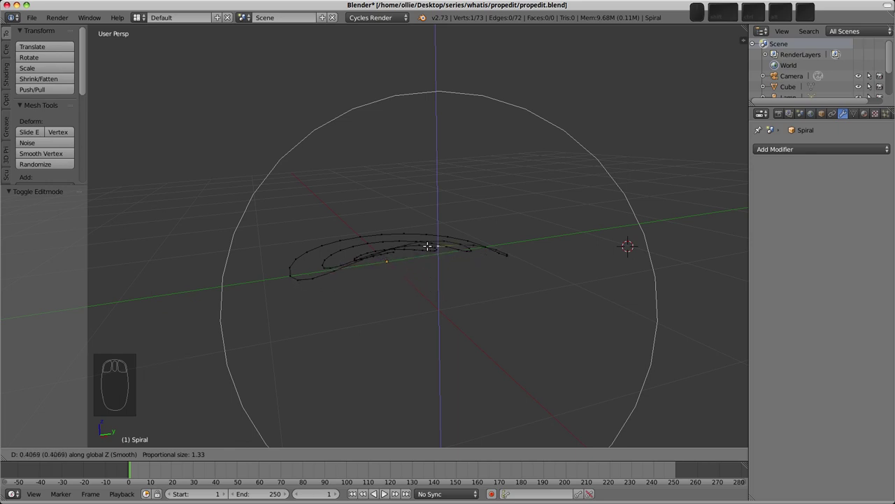
pyautogui.rightClick(426, 249)
pyautogui.click(359, 453)
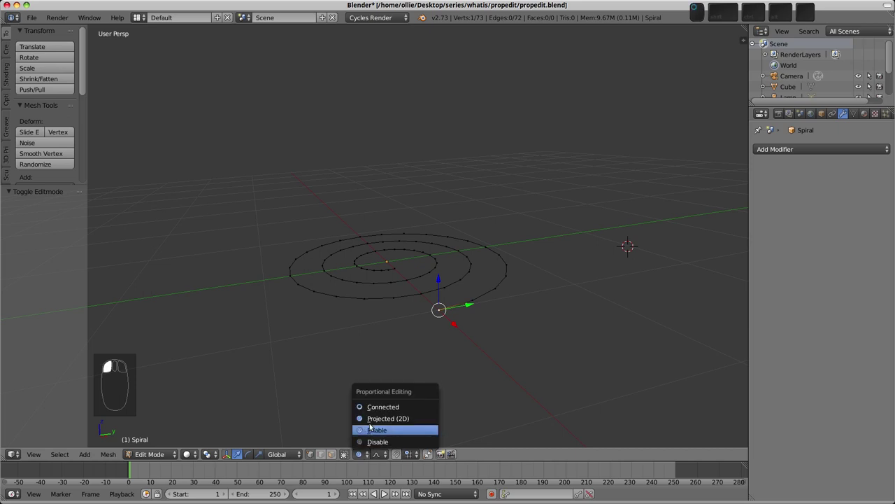
pyautogui.click(375, 406)
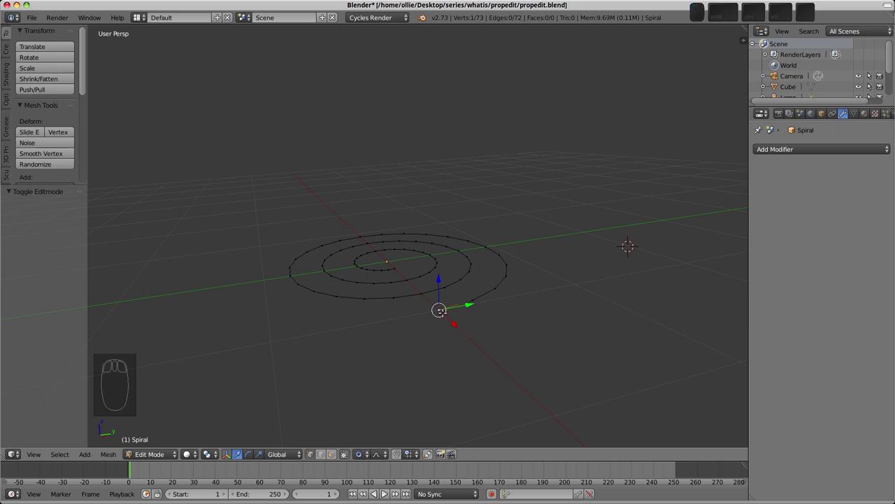
pyautogui.press('g')
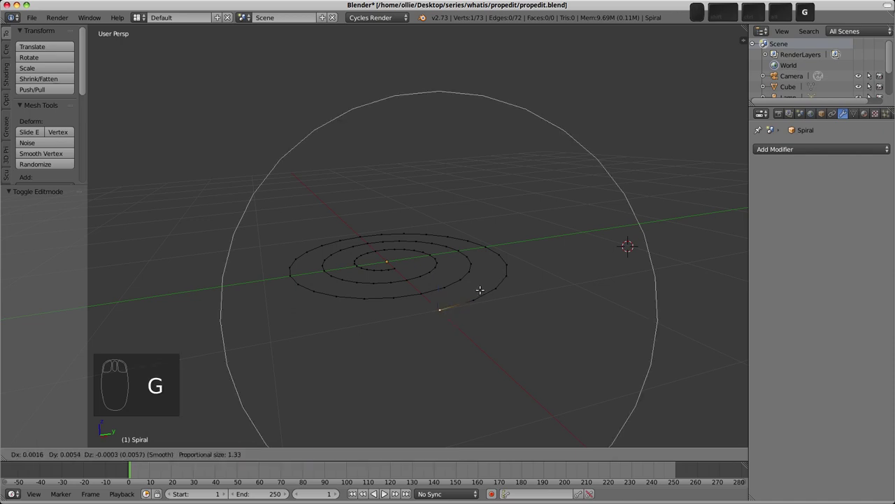
pyautogui.press('z')
pyautogui.scroll(12, 479, 290)
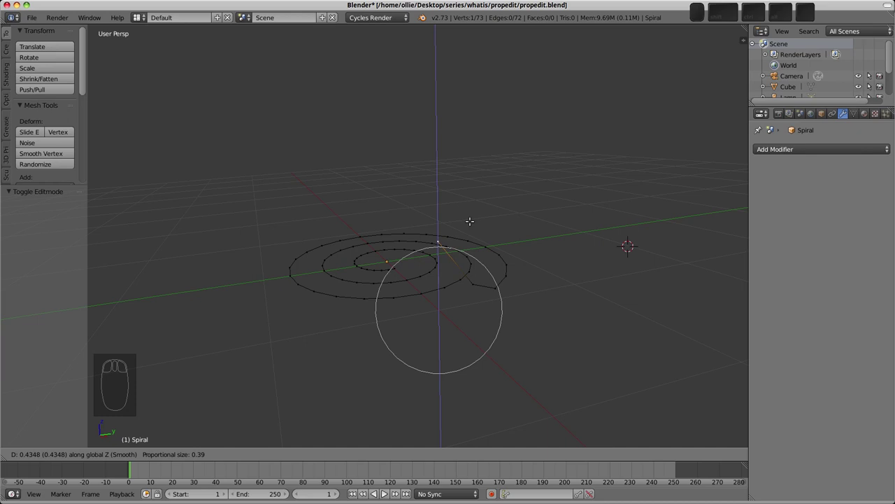
pyautogui.scroll(-10, 469, 220)
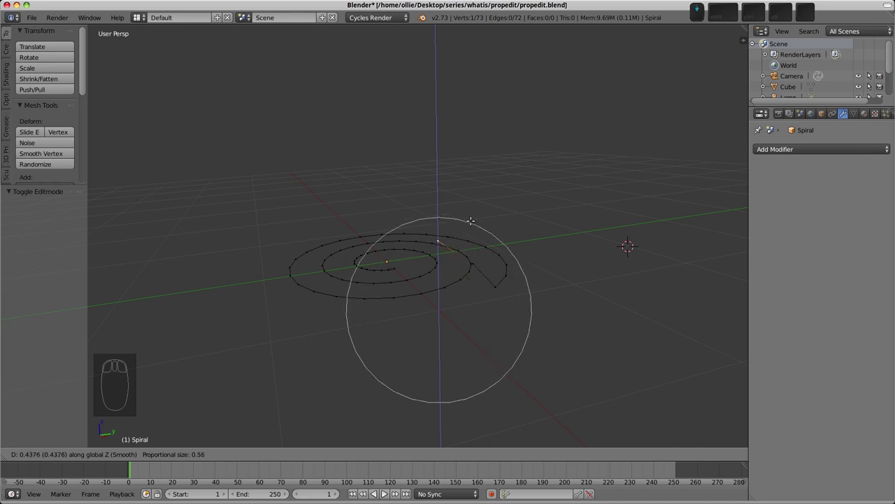
pyautogui.scroll(-11, 472, 221)
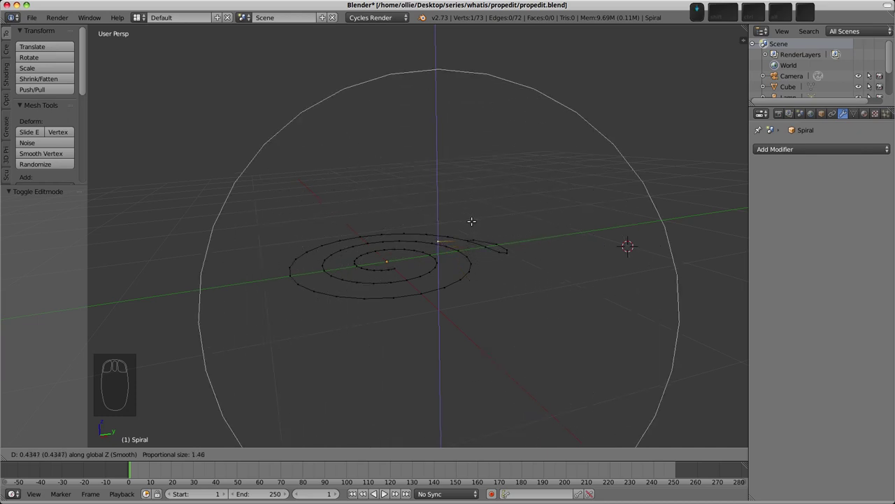
pyautogui.scroll(-16, 473, 223)
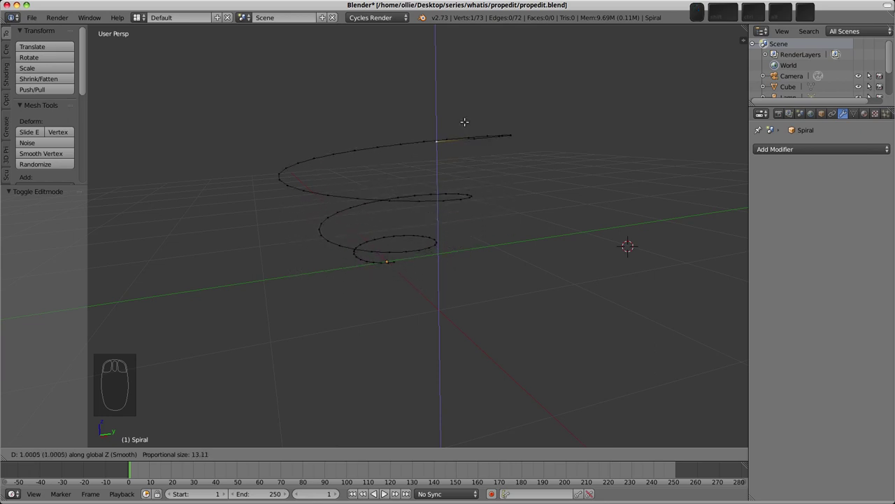
pyautogui.scroll(6, 464, 121)
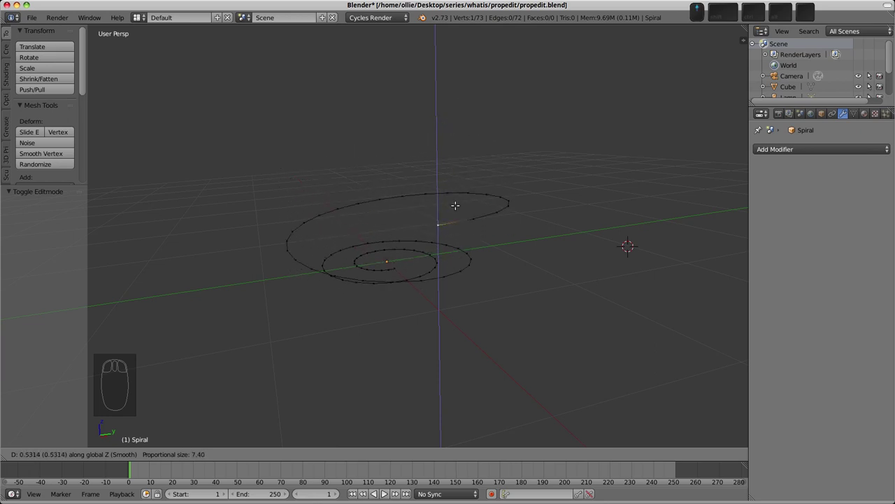
pyautogui.scroll(5, 455, 205)
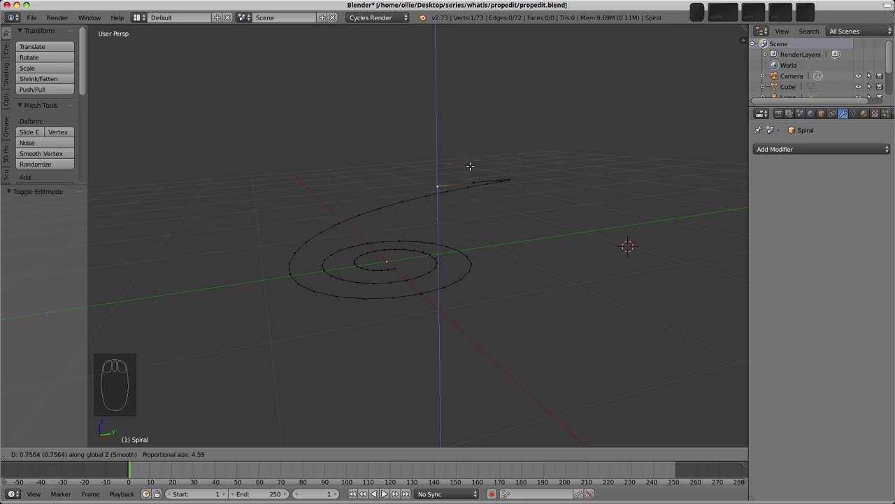
pyautogui.press('Escape')
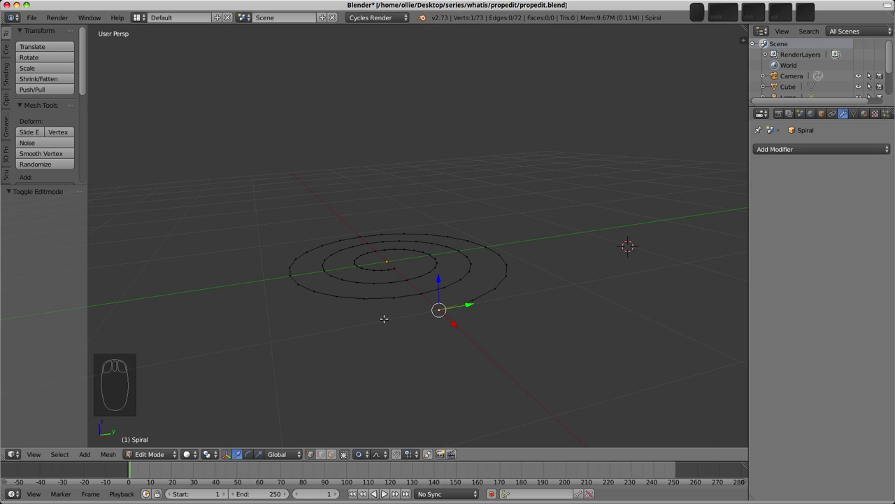
# Exit the spiral's Edit Mode, enter Edit Mode on Suzanne and turn on proportional editing
pyautogui.press('Tab')
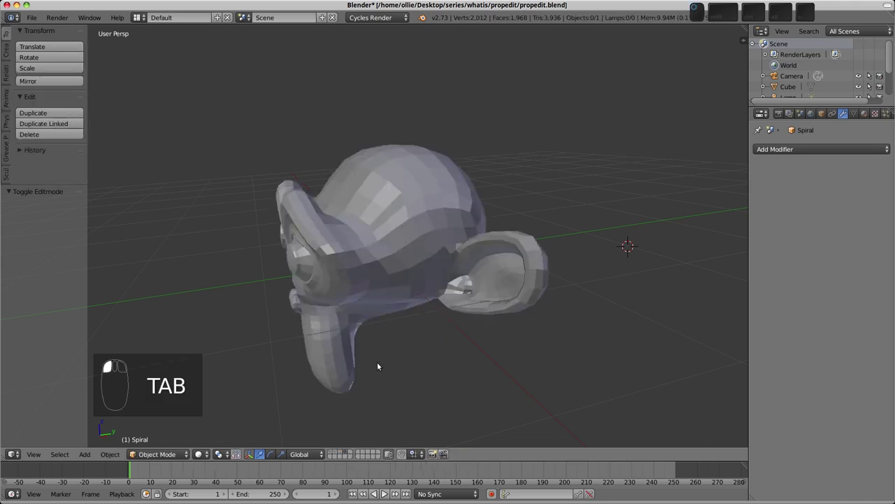
pyautogui.moveTo(378, 363); pyautogui.dragTo(423, 249, button='middle')
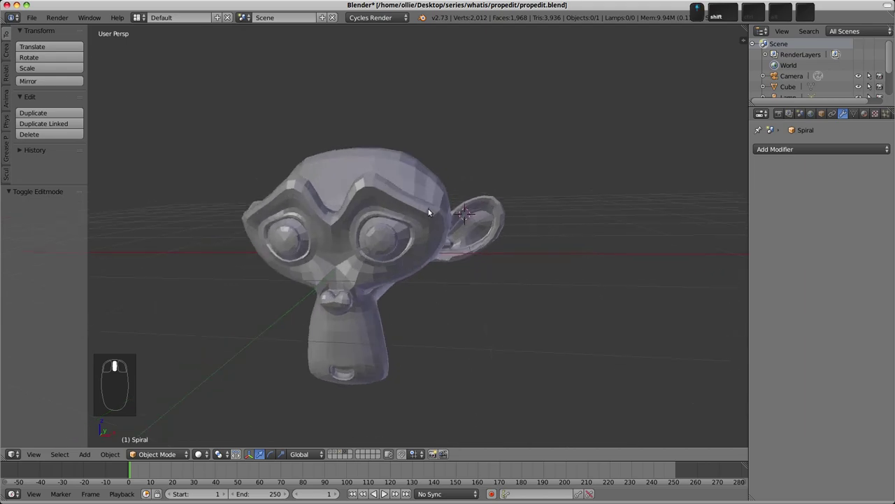
pyautogui.press('Tab')
pyautogui.scroll(5, 508, 245)
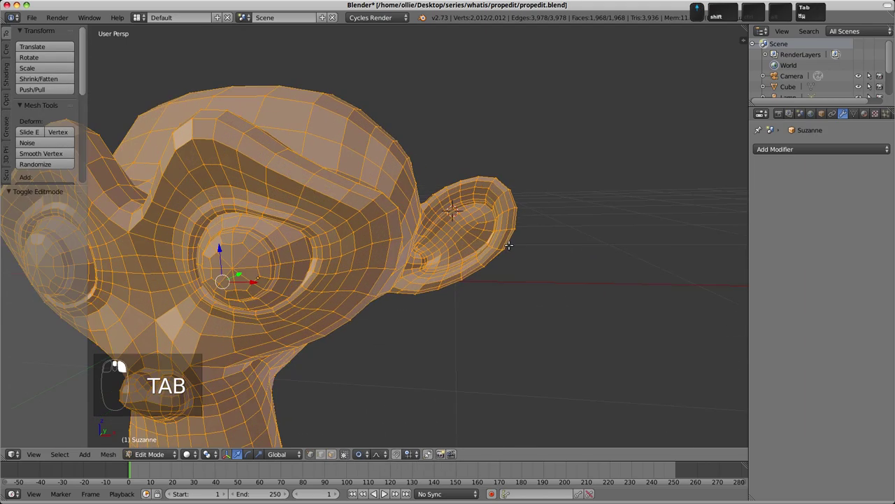
pyautogui.click(360, 454)
pyautogui.click(372, 430)
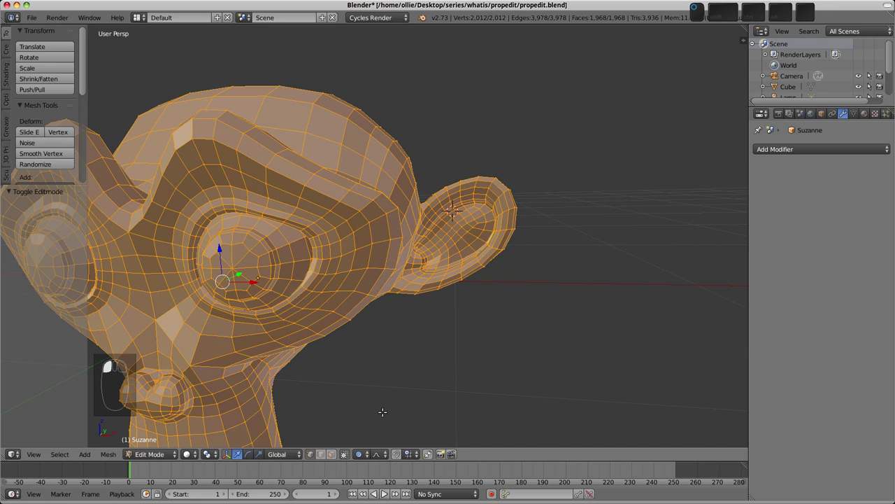
# Rotate the ear-tip loop, then move it 0.112 X, 0.006 Y, -0.110 Z at proportional size 0.909
pyautogui.keyDown('alt'); pyautogui.rightClick(511, 208); pyautogui.keyUp('alt')
pyautogui.scroll(-4, 511, 208)
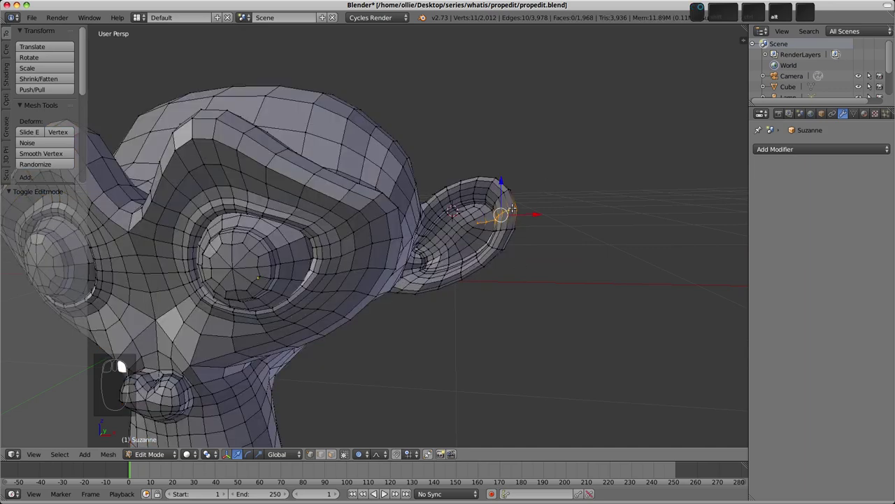
pyautogui.moveTo(511, 208); pyautogui.dragTo(493, 204, button='middle')
pyautogui.scroll(-2, 494, 204)
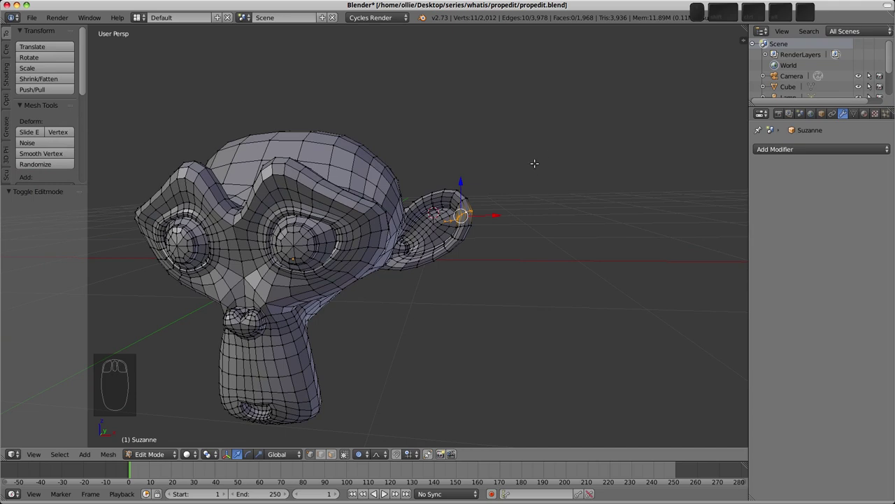
pyautogui.press('r')
pyautogui.scroll(5, 546, 194)
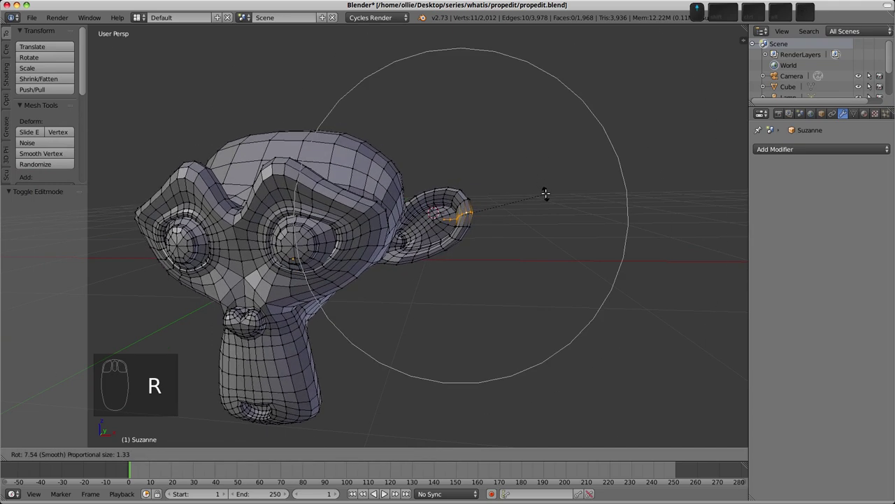
pyautogui.scroll(1, 553, 214)
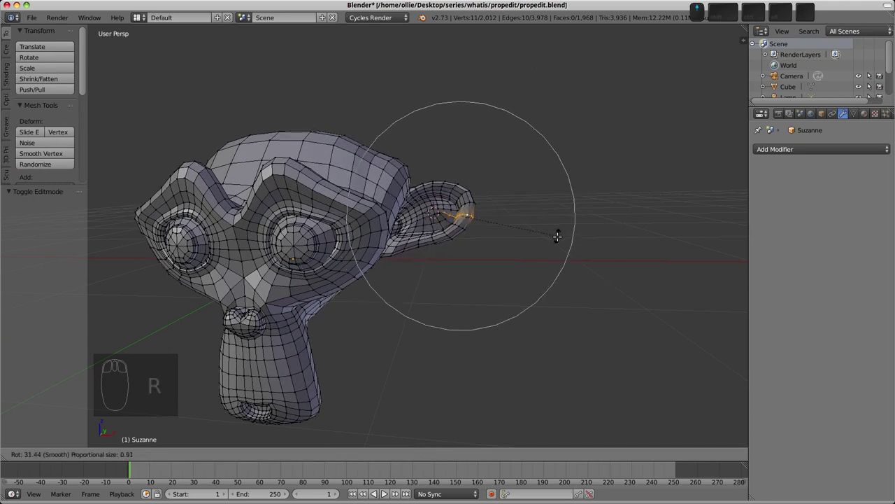
pyautogui.click(555, 238)
pyautogui.press('g')
pyautogui.click(568, 258)
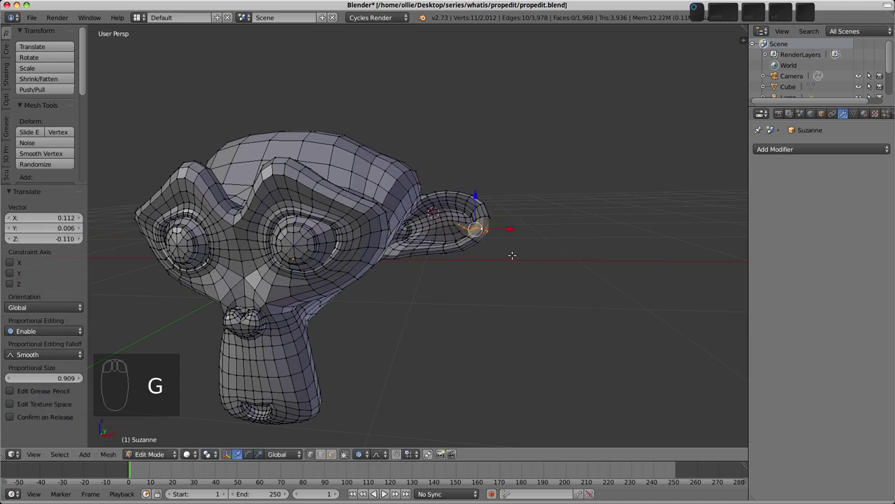
# Turn Suzanne to face the viewer and select the edge loop around her eye
pyautogui.moveTo(438, 291); pyautogui.dragTo(493, 230, button='middle')
pyautogui.scroll(4, 500, 214)
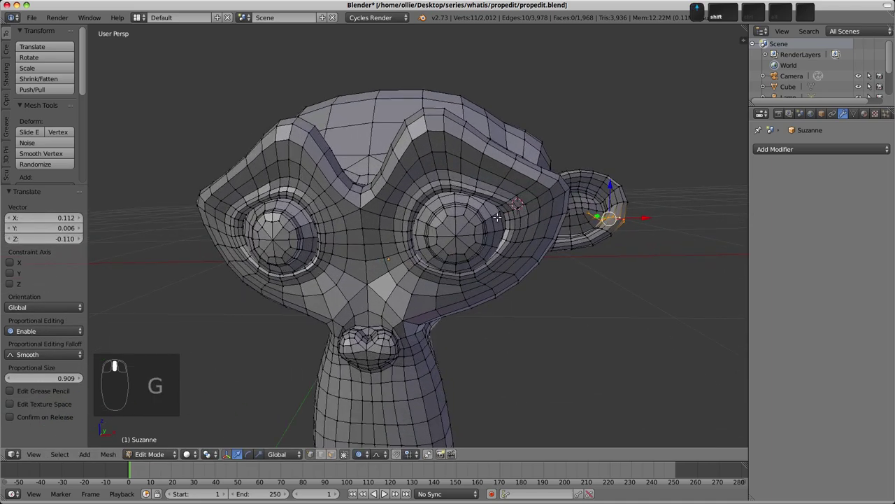
pyautogui.keyDown('alt'); pyautogui.rightClick(505, 210); pyautogui.keyUp('alt')
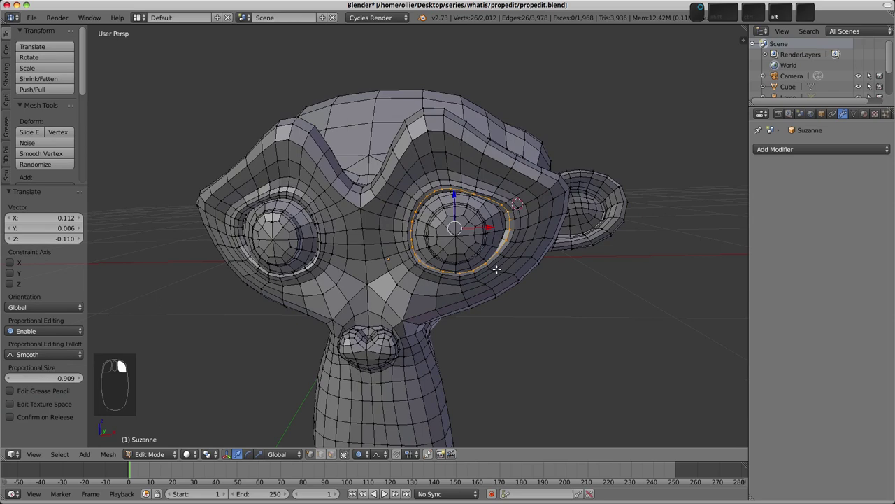
# Scale the selected eye loop up by 1.369 with proportional falloff
pyautogui.keyDown('shift'); pyautogui.moveTo(496, 270); pyautogui.dragTo(462, 237, button='middle'); pyautogui.keyUp('shift')
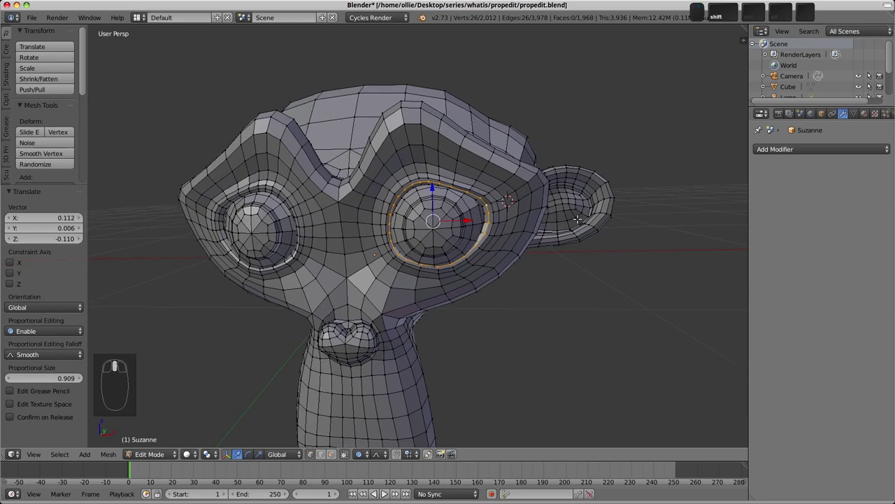
pyautogui.press('s')
pyautogui.scroll(3, 543, 256)
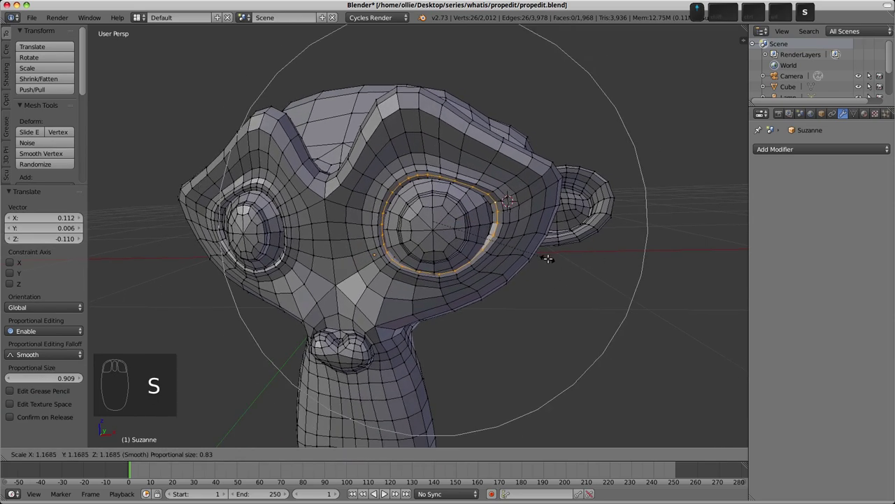
pyautogui.click(568, 261)
# Shrink the other eye around one vertex to 0.709, then return to Object Mode
pyautogui.scroll(-3, 568, 262)
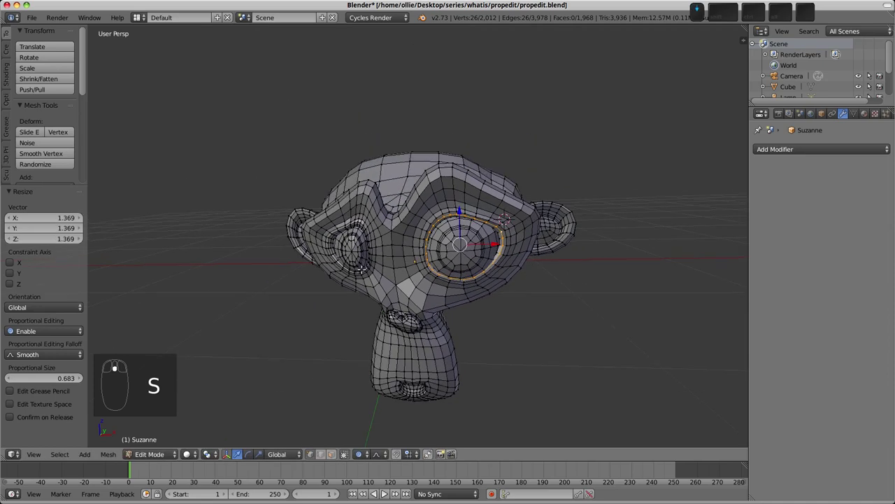
pyautogui.moveTo(567, 261); pyautogui.dragTo(419, 251, button='middle')
pyautogui.rightClick(379, 246)
pyautogui.press('s')
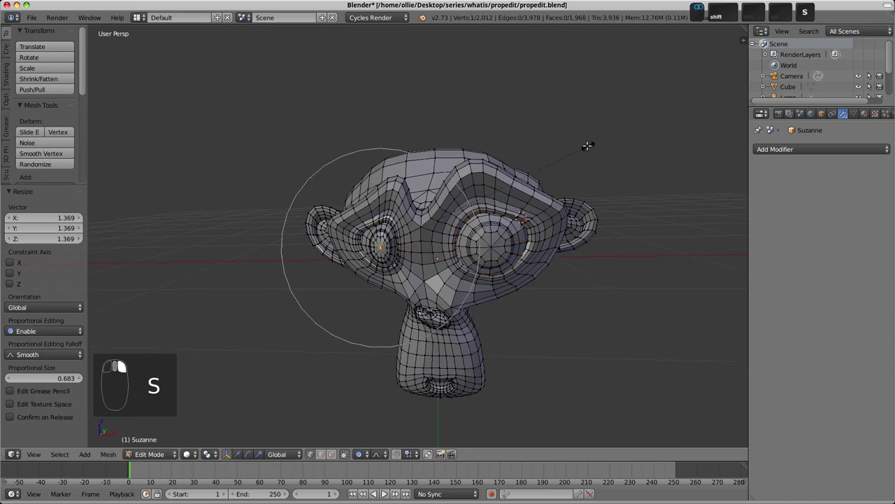
pyautogui.click(535, 180)
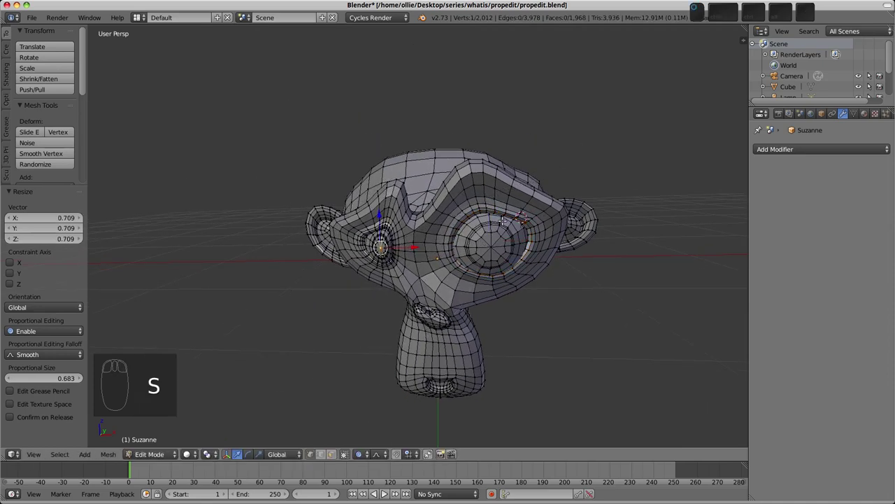
pyautogui.press('Tab')
pyautogui.moveTo(475, 279); pyautogui.dragTo(440, 279, button='middle')
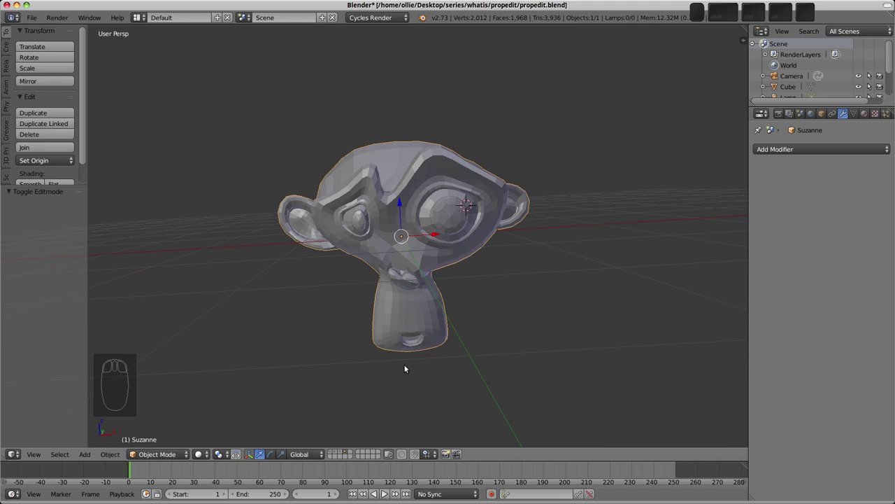
# In Suzanne's Edit Mode, keep the Smooth falloff and set proportional editing to Disable
pyautogui.press('Tab')
pyautogui.click(379, 455)
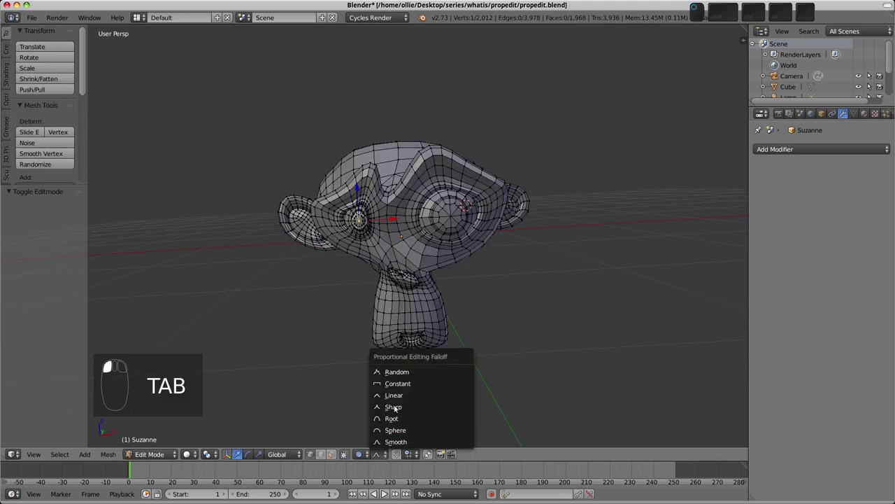
pyautogui.click(395, 441)
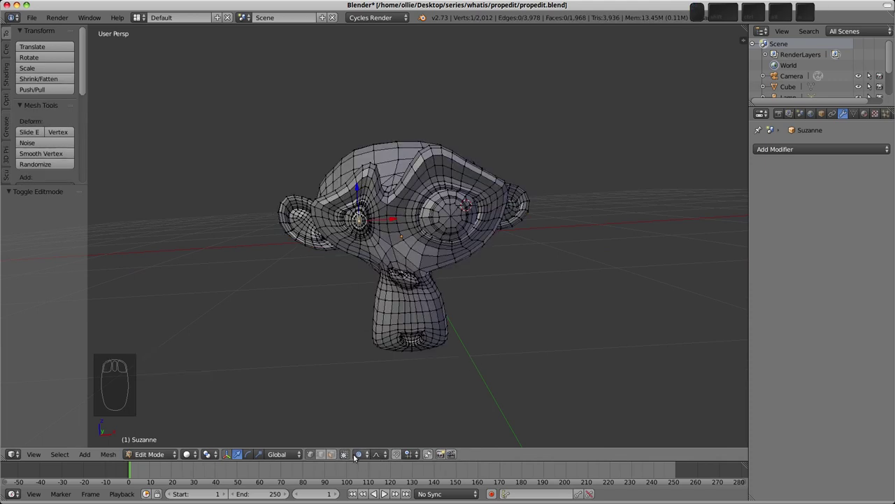
pyautogui.click(358, 455)
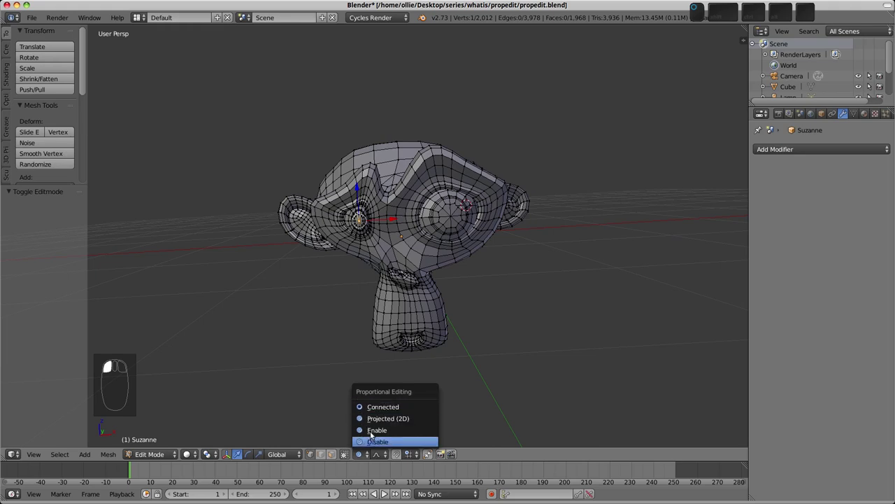
pyautogui.click(371, 438)
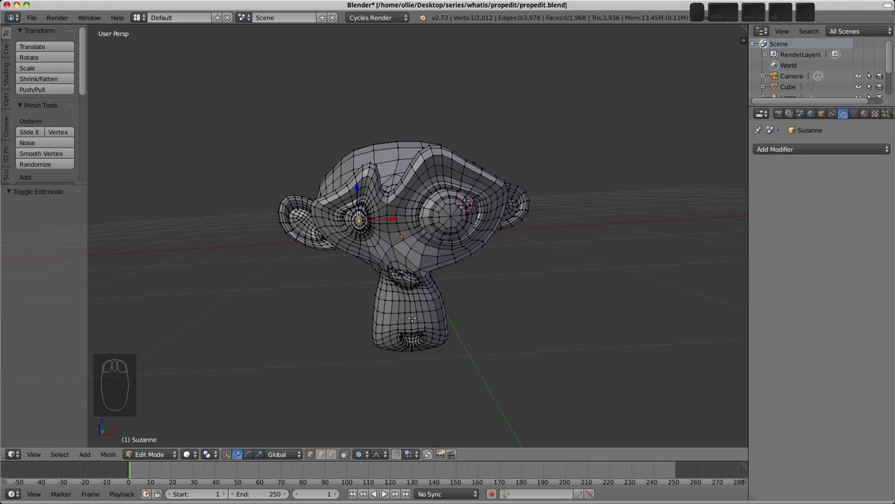